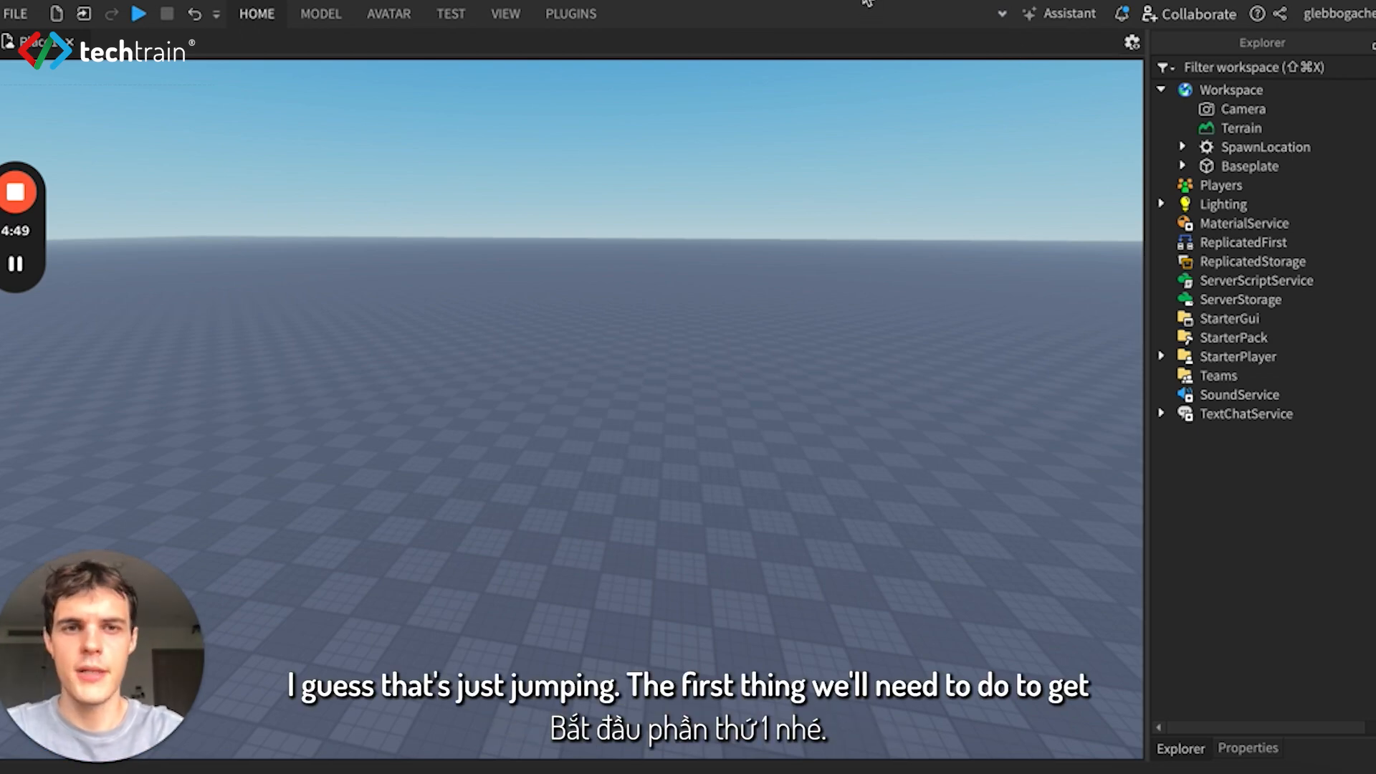
# - Turn on the Explorer and Properties windows and bring the Explorer to the front
pyautogui.click(503, 16)
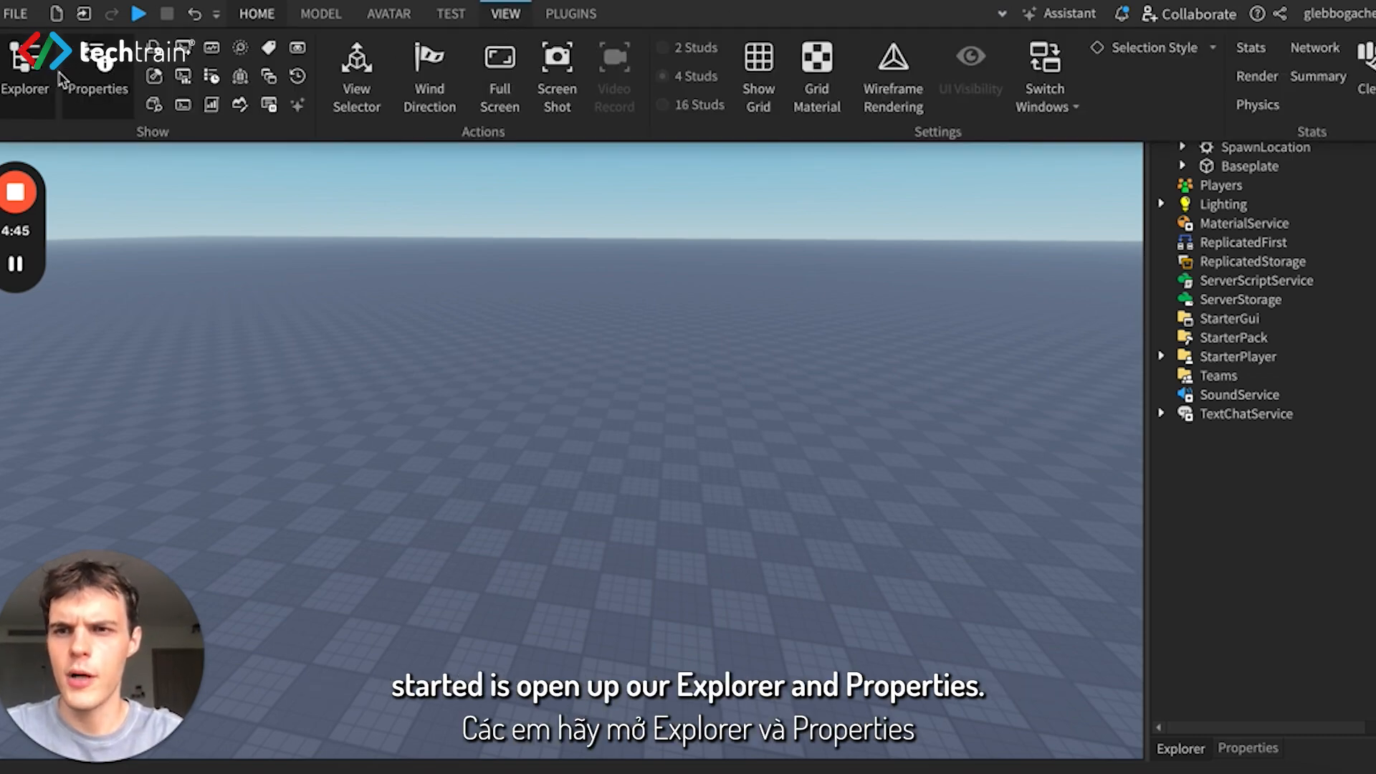
pyautogui.click(28, 71)
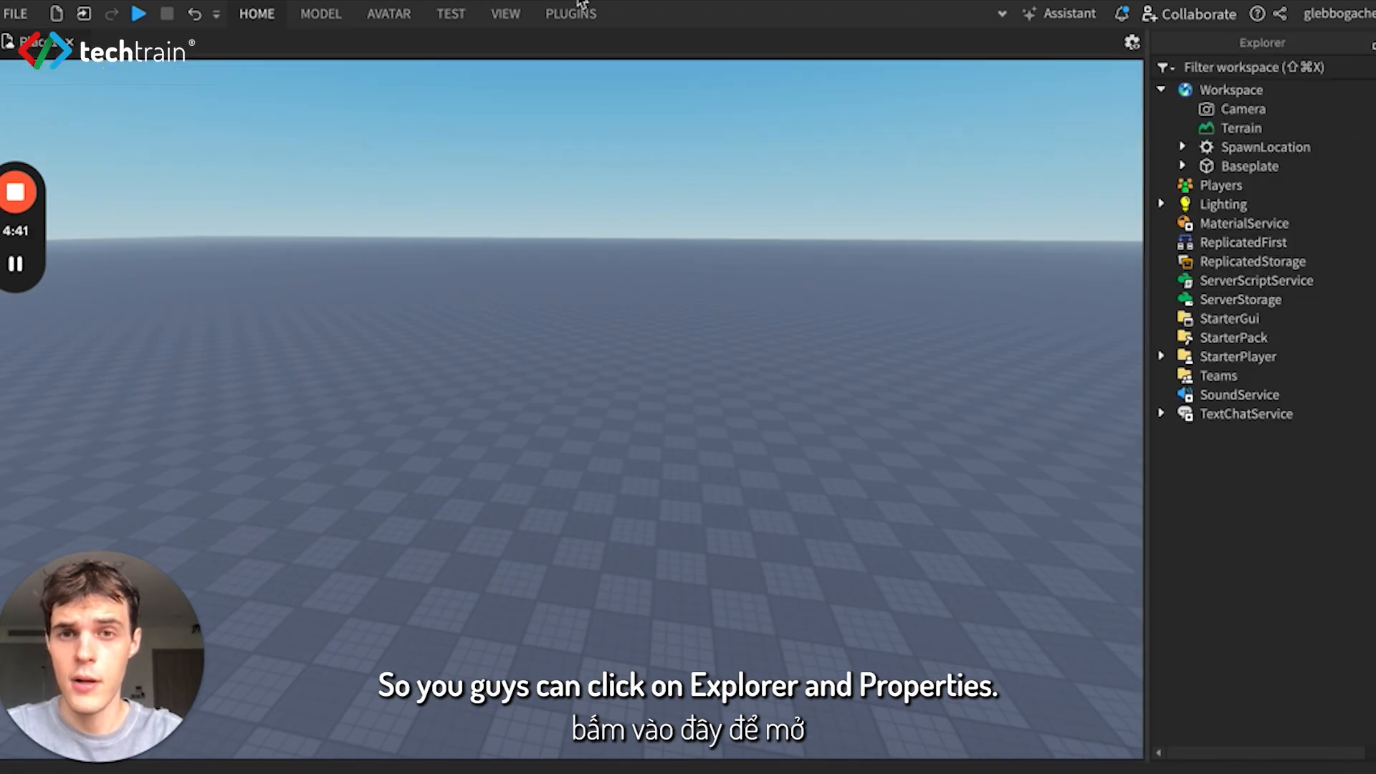
pyautogui.click(517, 15)
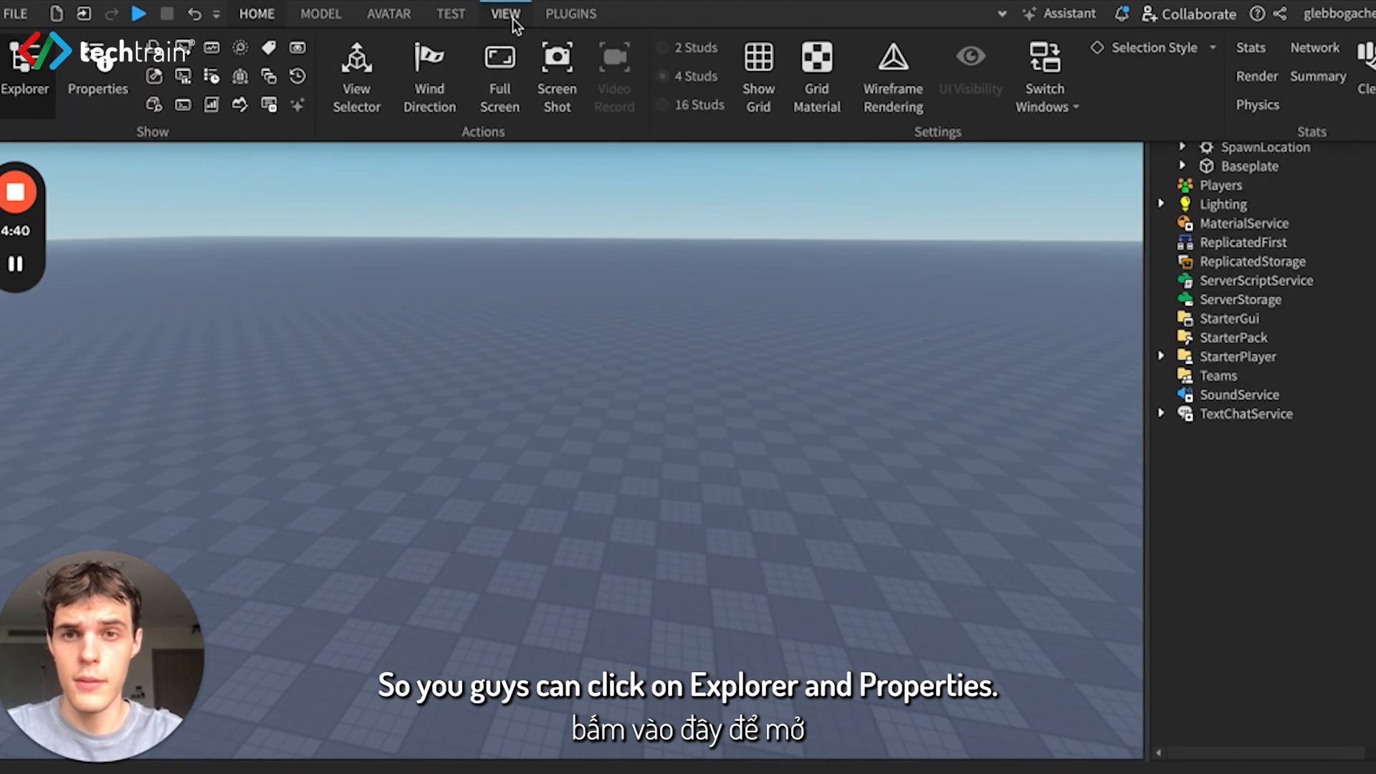
pyautogui.click(98, 75)
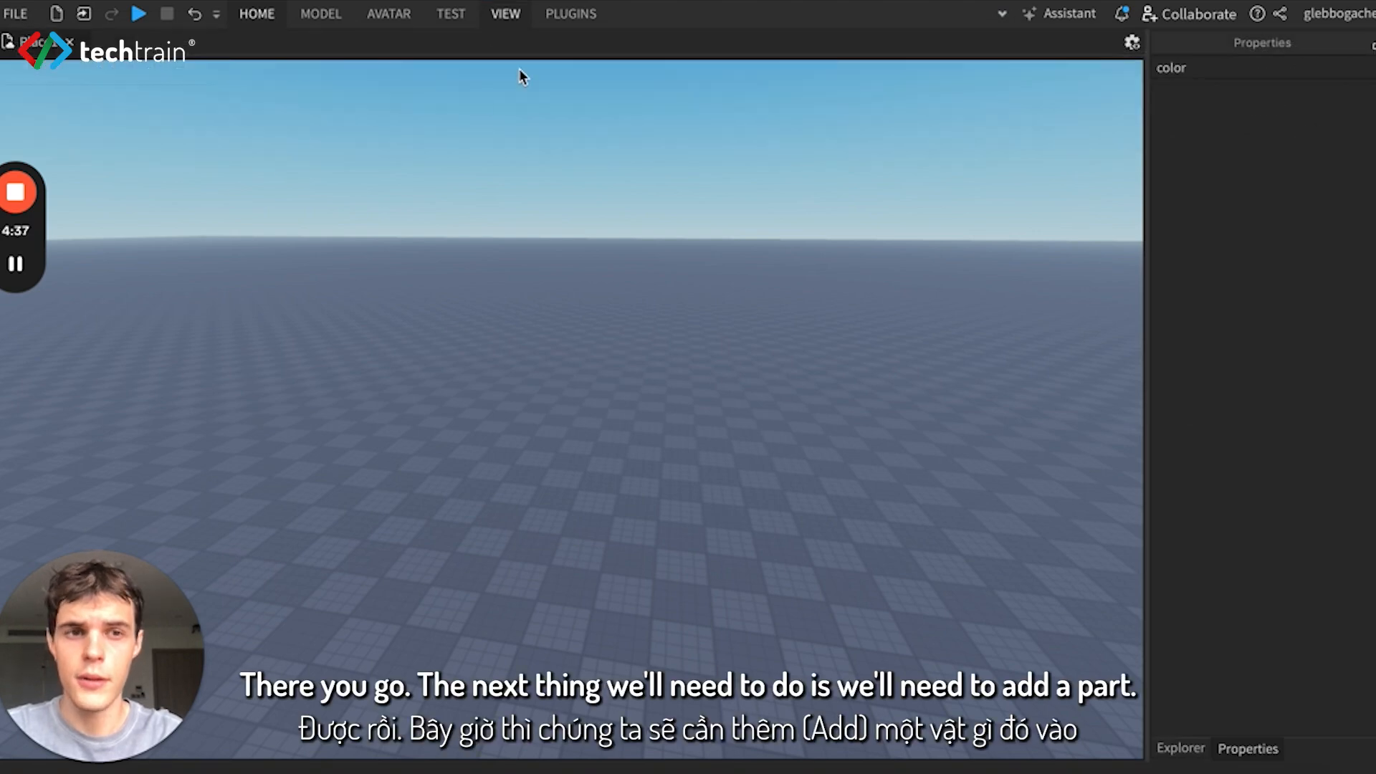
pyautogui.click(1179, 748)
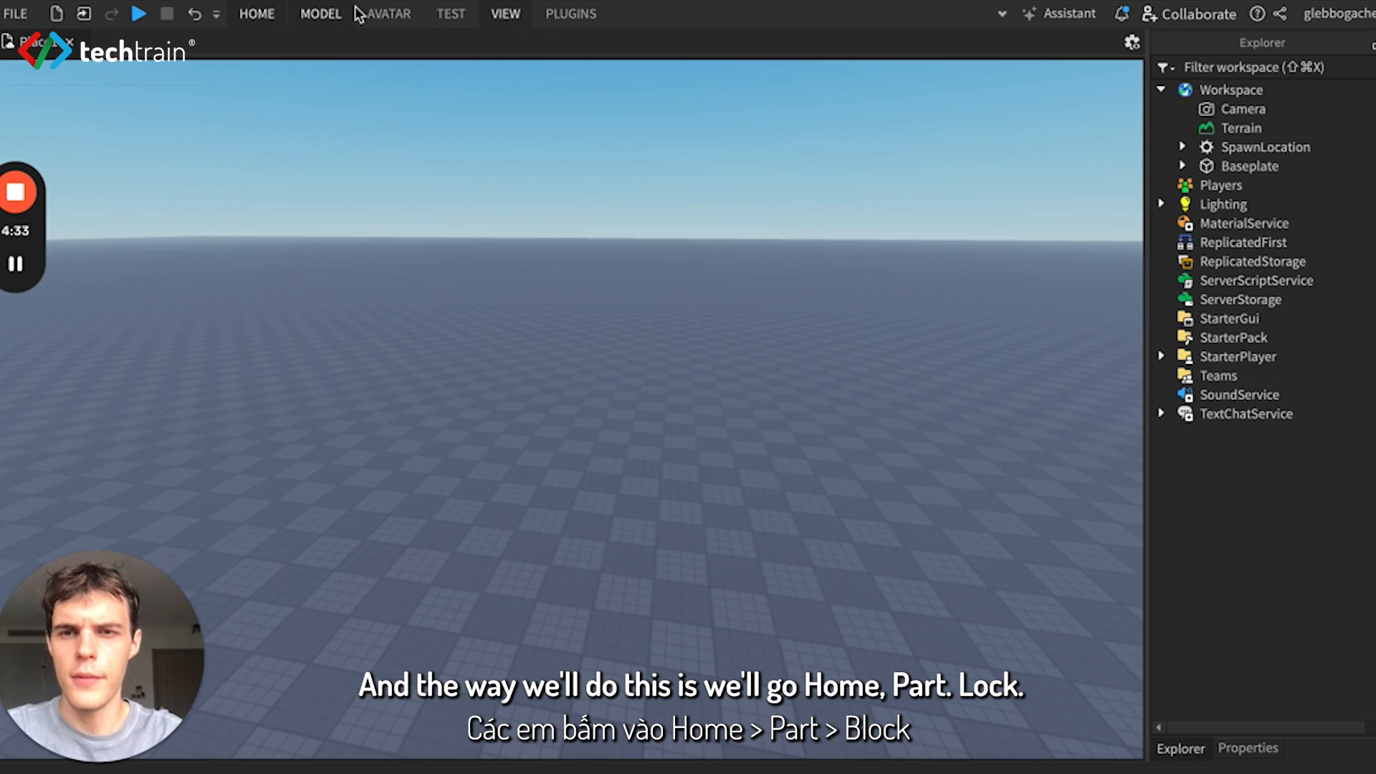
# - Insert a Block part into the workspace
pyautogui.click(258, 16)
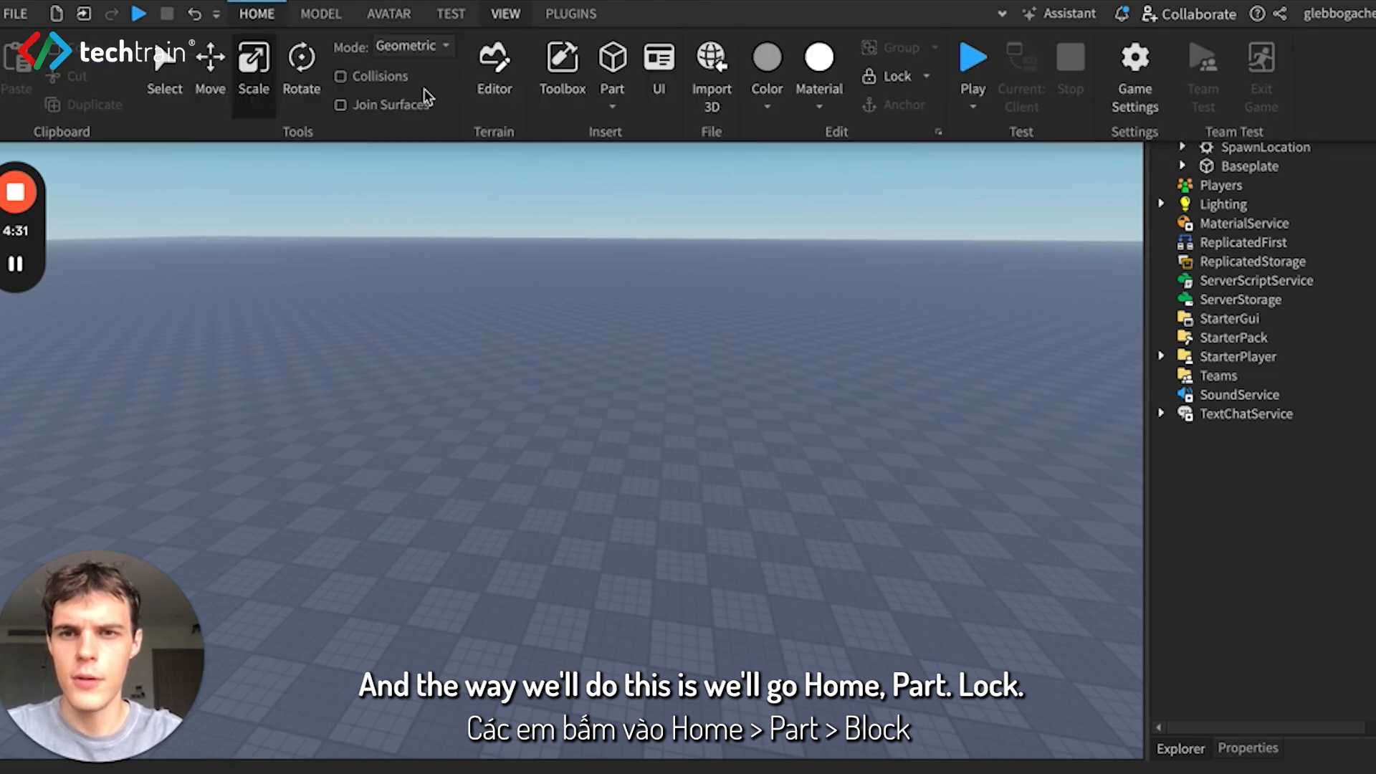
pyautogui.click(618, 106)
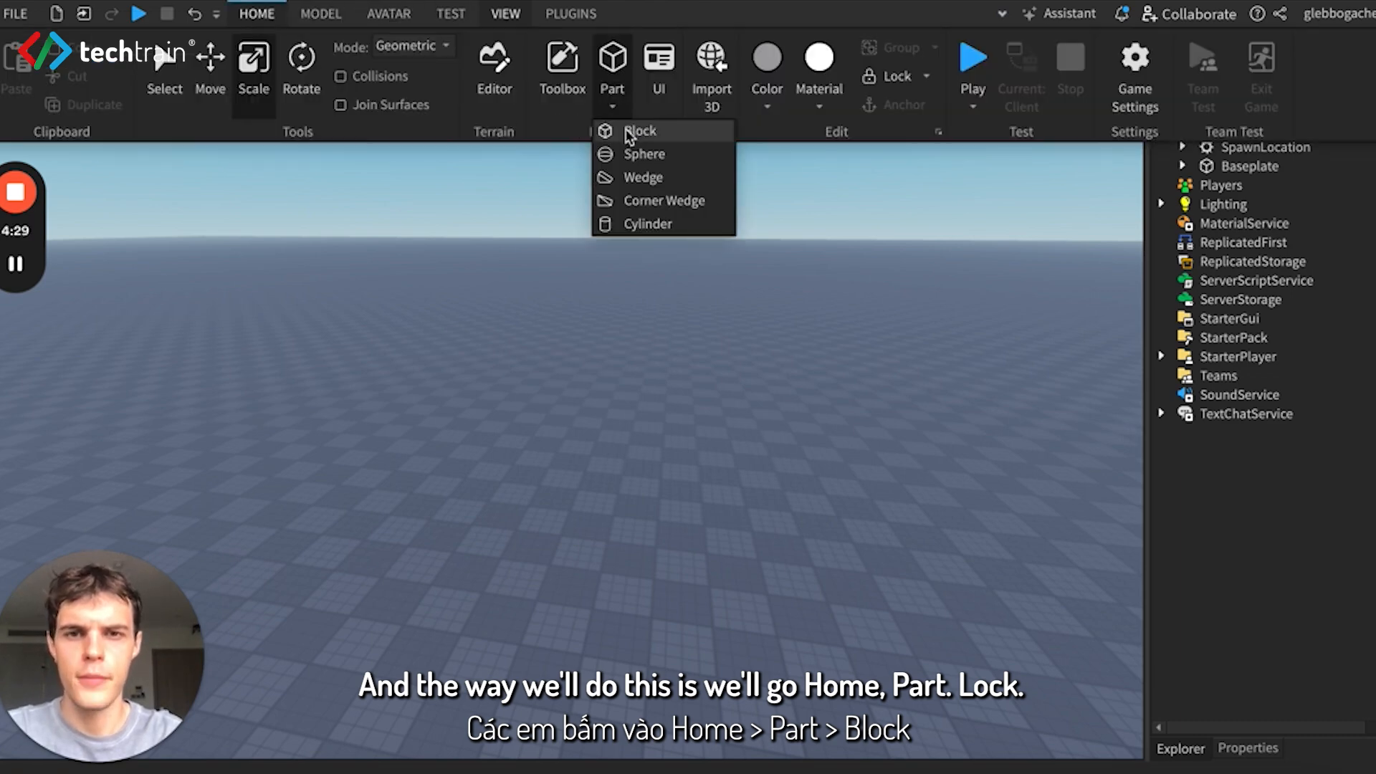
pyautogui.click(627, 133)
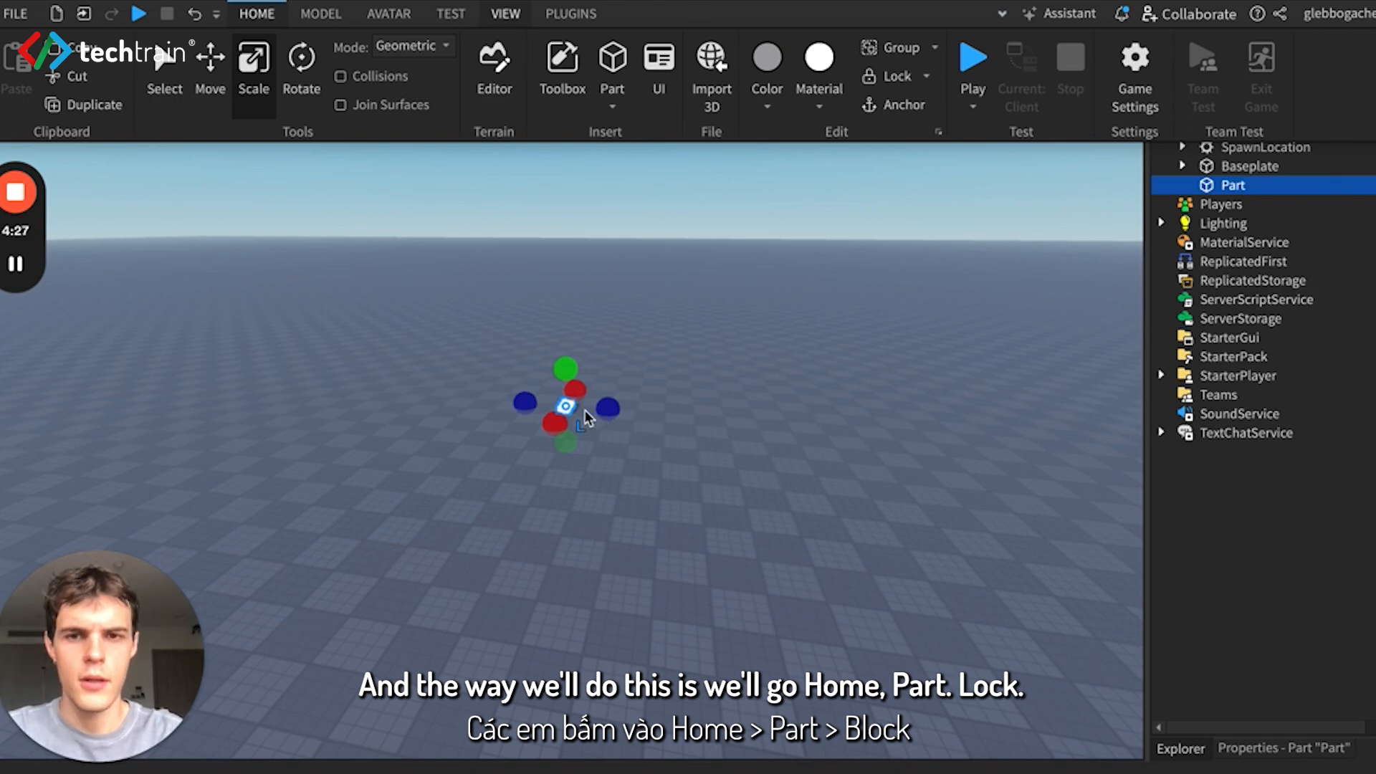
# - Move the new block closer to the camera, then shift it sideways by about 3.8 studs
pyautogui.click(211, 72)
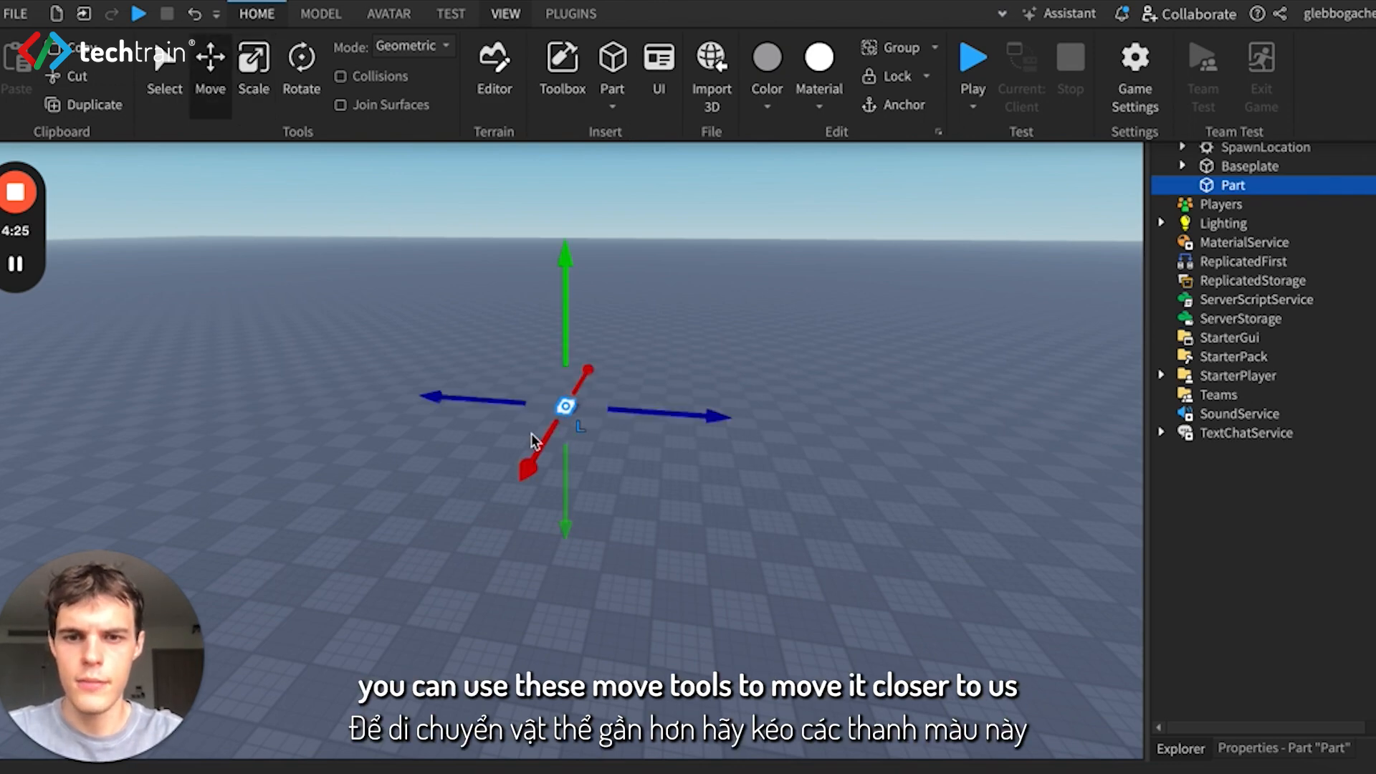
pyautogui.click(532, 465)
pyautogui.moveTo(531, 467); pyautogui.dragTo(523, 625)
pyautogui.moveTo(455, 580); pyautogui.dragTo(372, 761)
pyautogui.moveTo(604, 626); pyautogui.dragTo(662, 635)
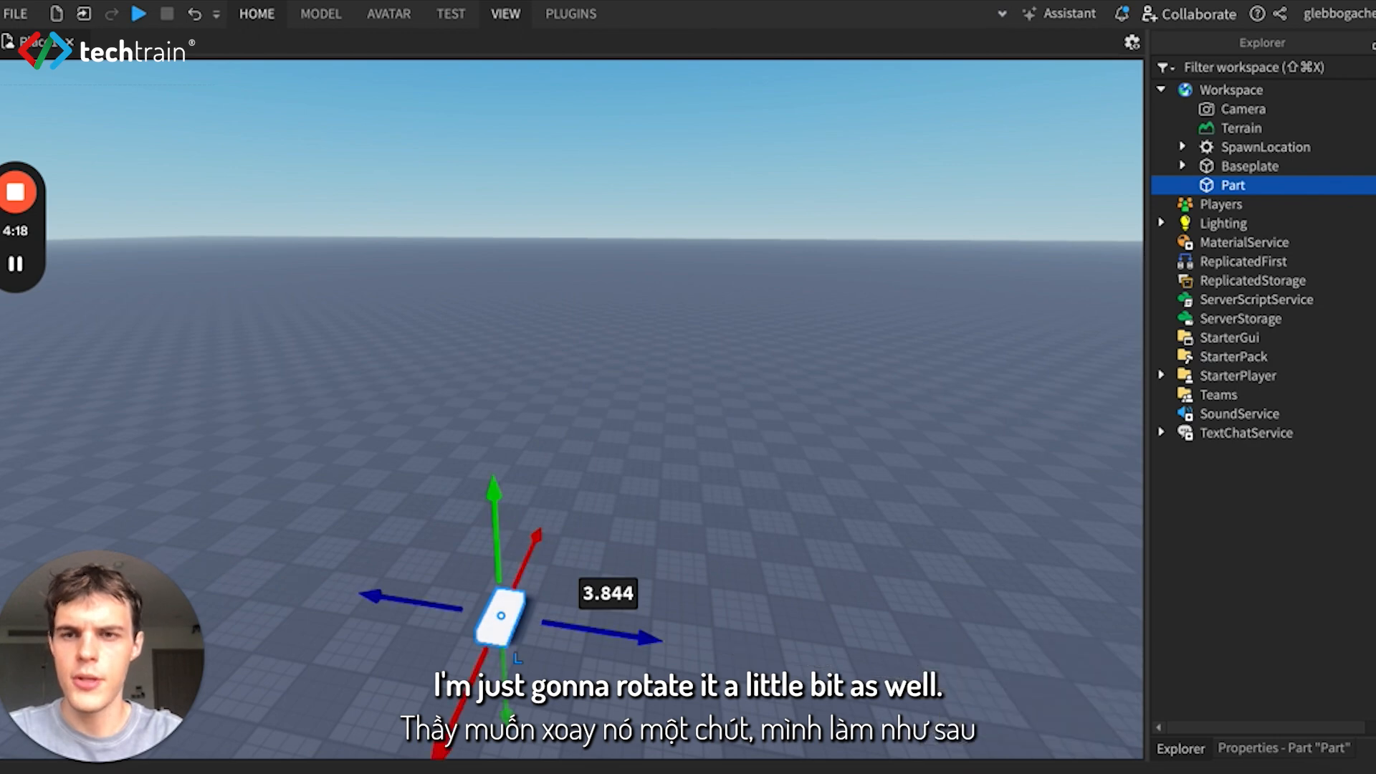
# - Rotate the block about 90 degrees around its vertical axis so its long side faces the camera
pyautogui.click(257, 13)
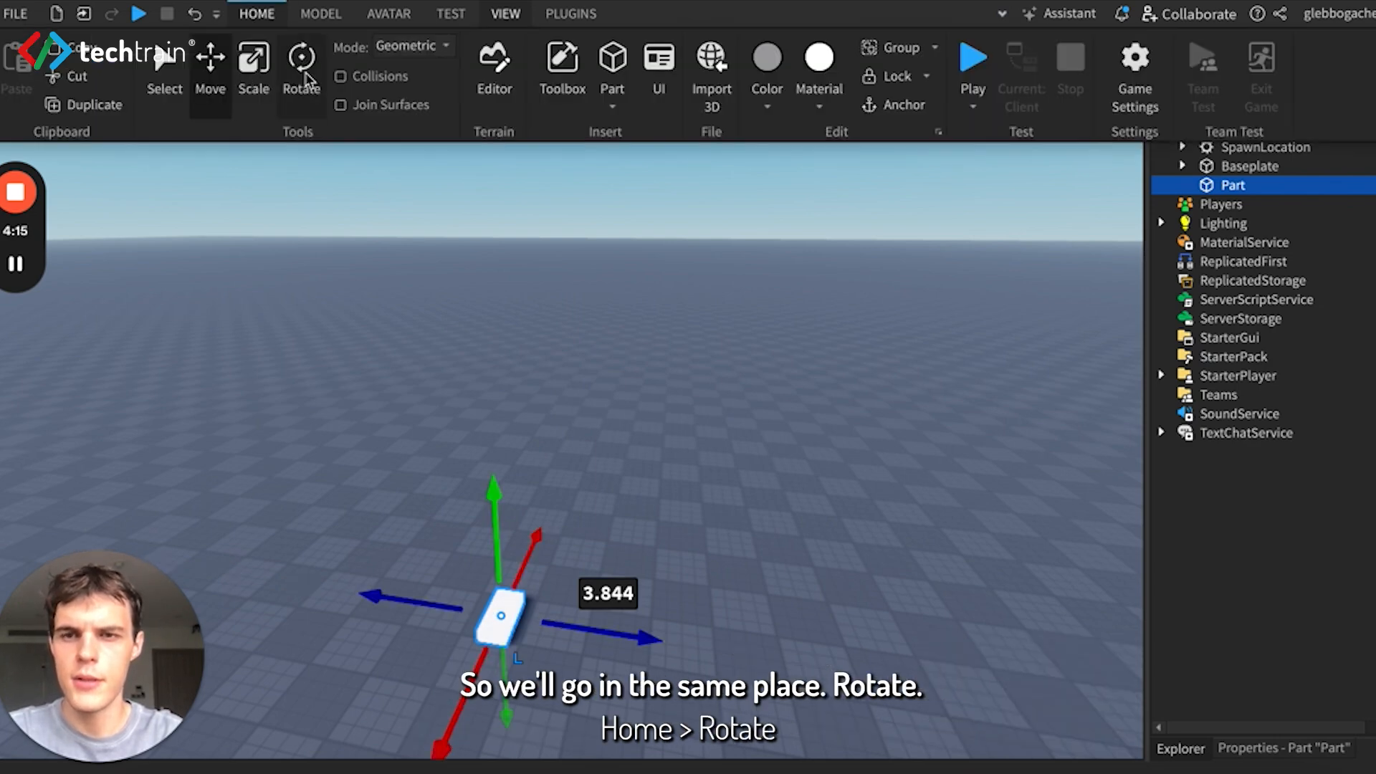
pyautogui.click(302, 68)
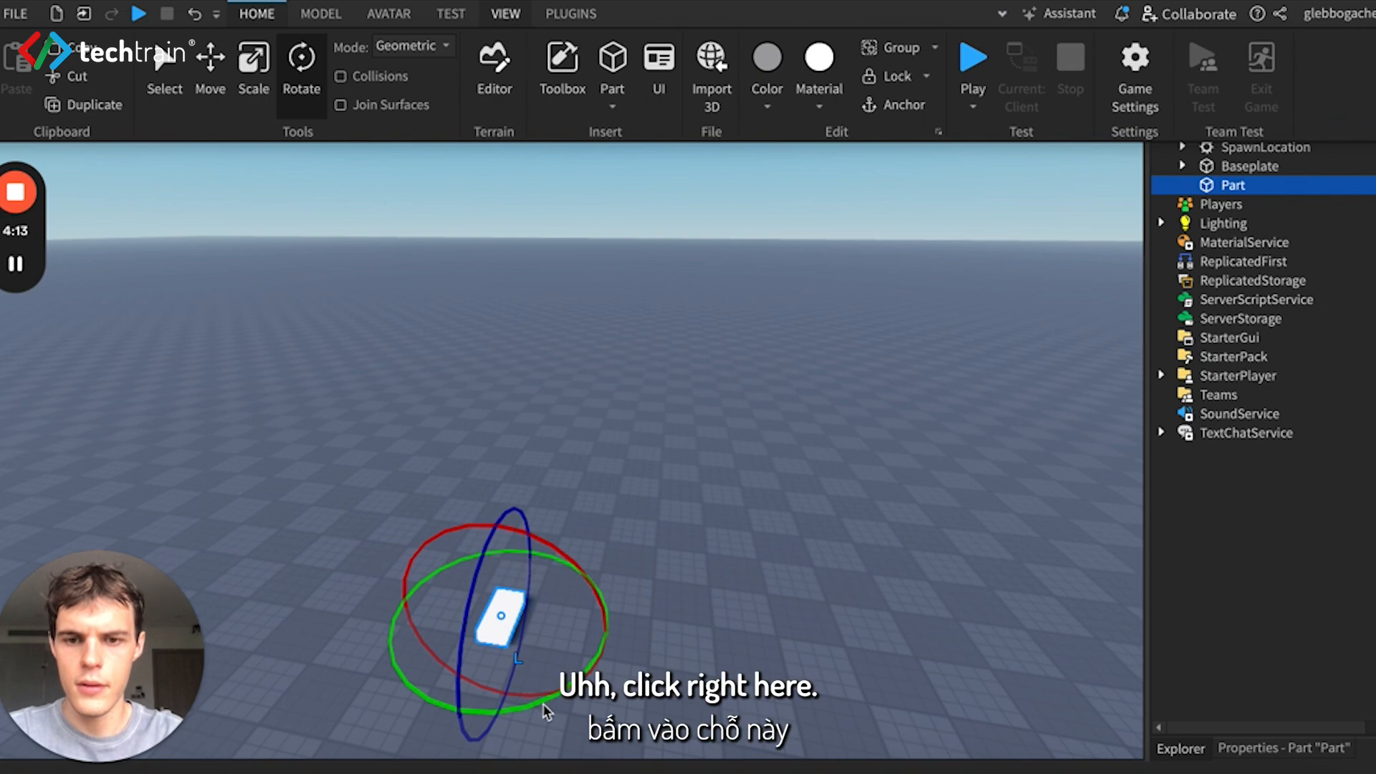
pyautogui.moveTo(543, 704); pyautogui.dragTo(386, 654)
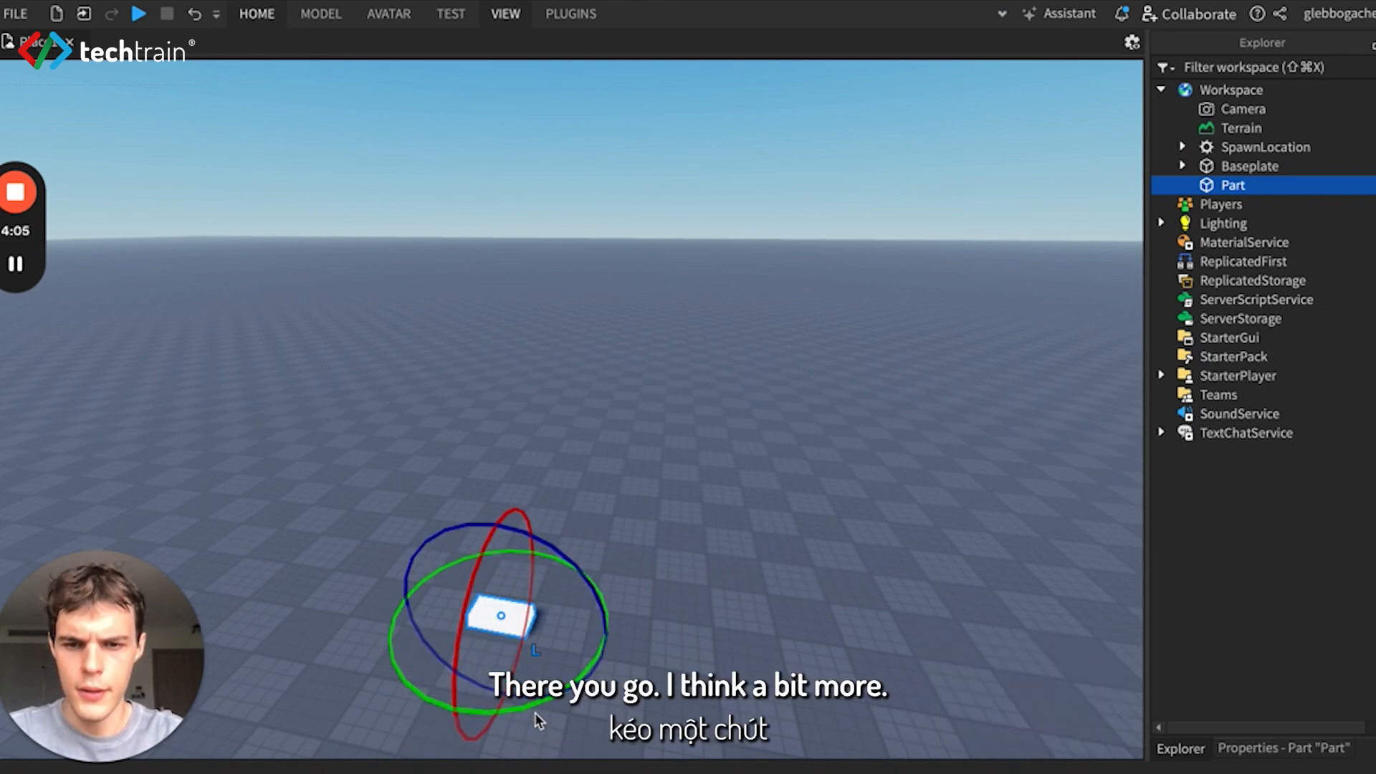
pyautogui.moveTo(539, 708); pyautogui.dragTo(537, 705)
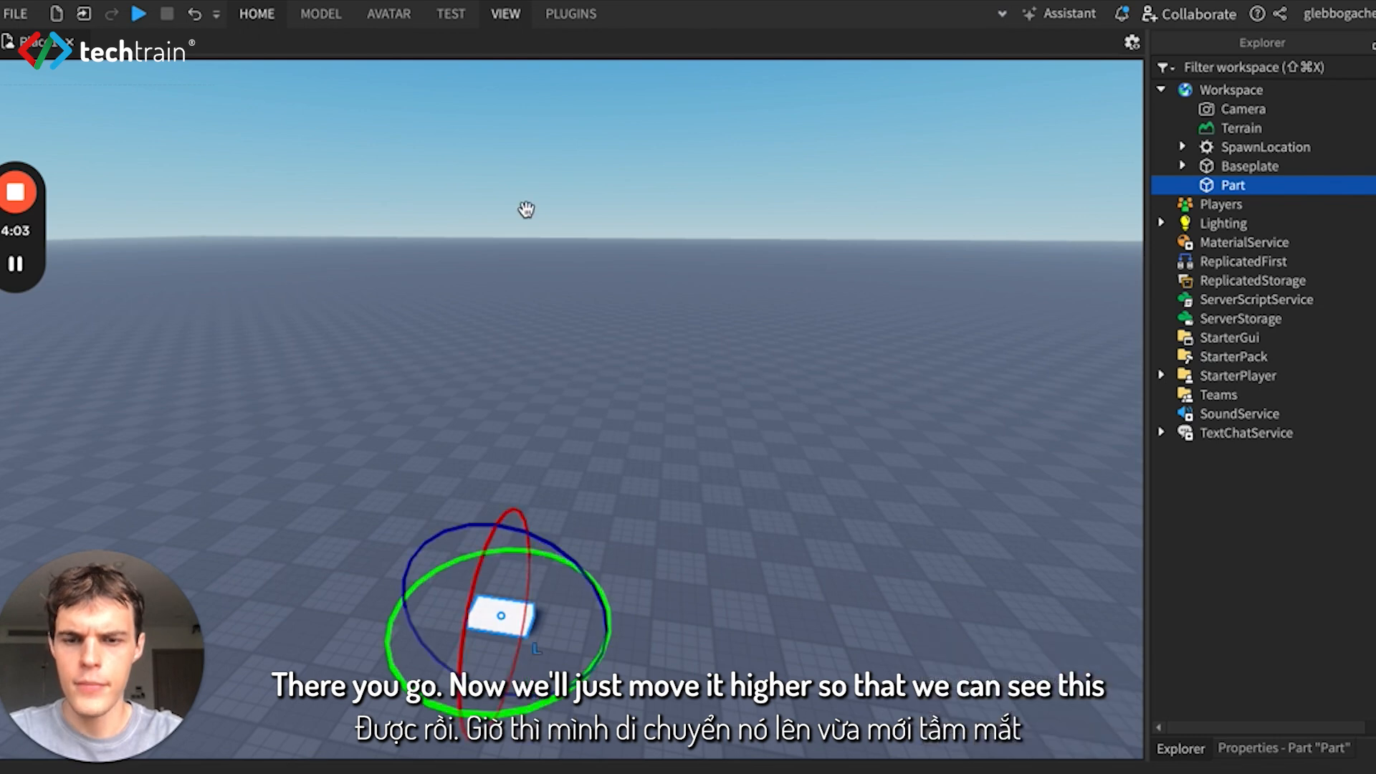
# - Raise the block about 11.9 studs above the baseplate with the Move tool
pyautogui.click(267, 13)
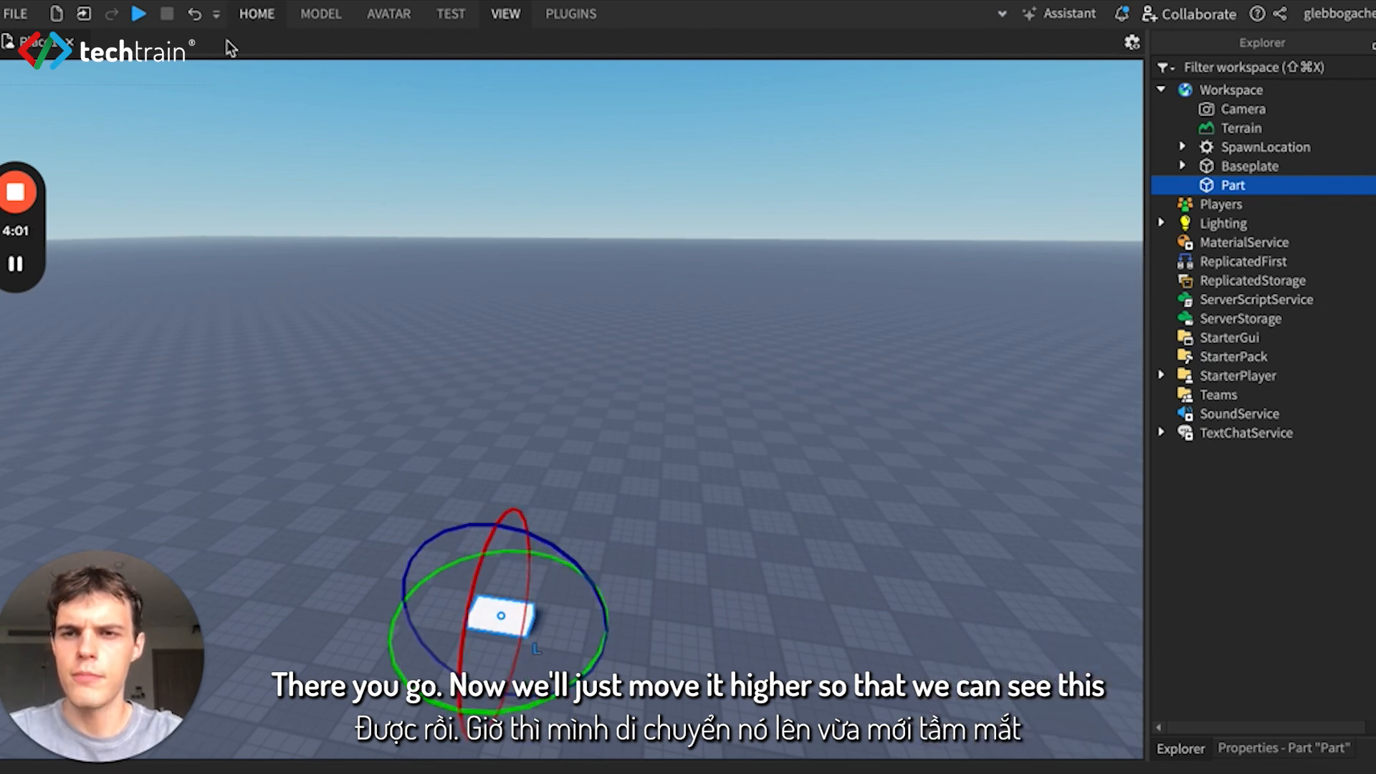
pyautogui.click(212, 60)
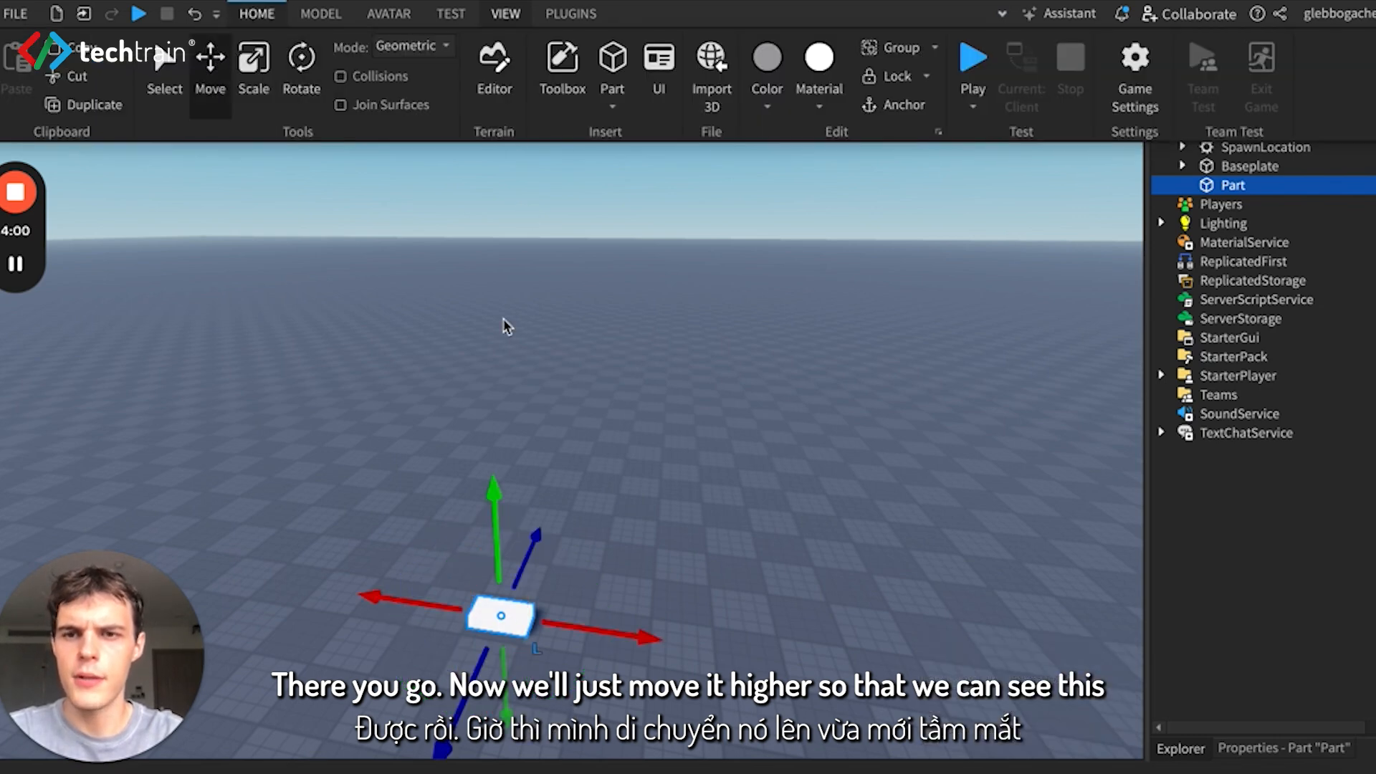
pyautogui.click(494, 500)
pyautogui.moveTo(494, 502); pyautogui.dragTo(628, 273)
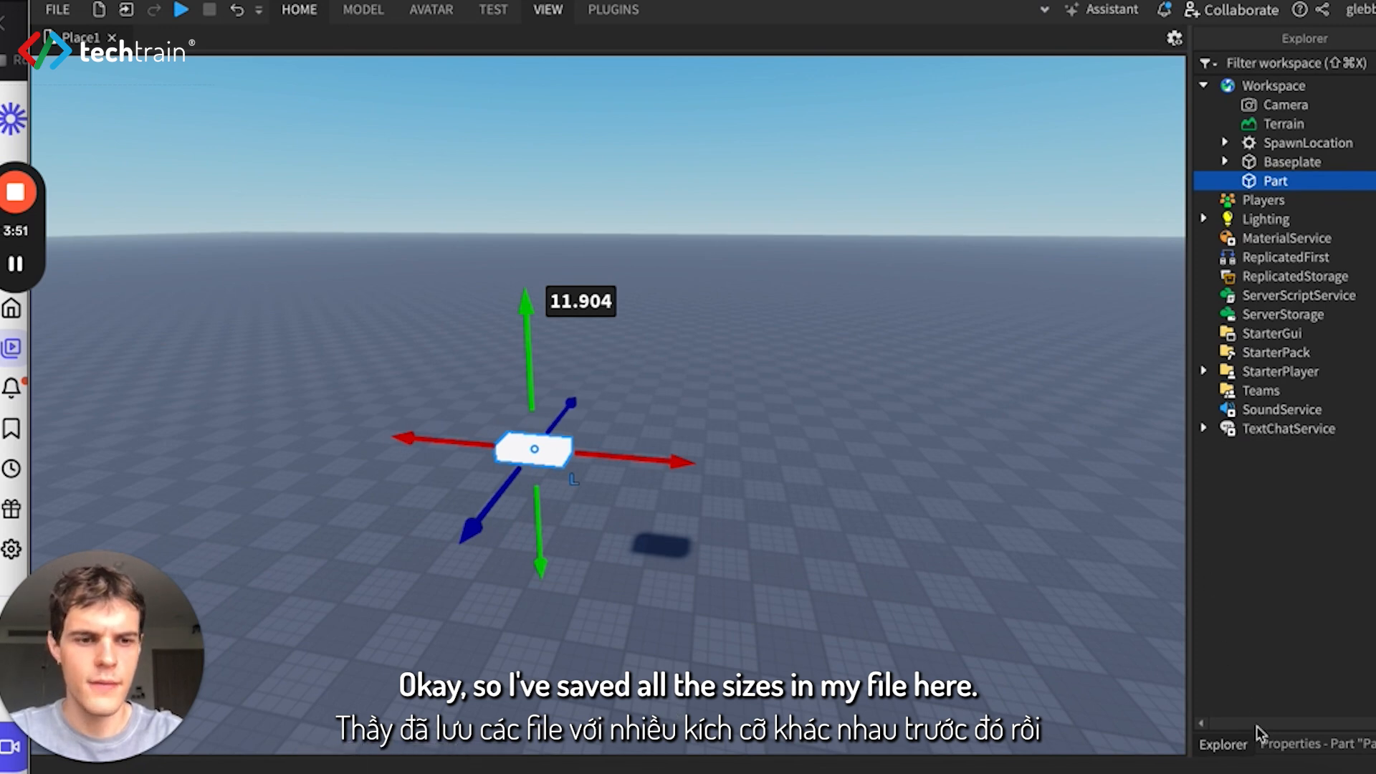
# - Filter the block's properties by "size" in place of the existing filter text
pyautogui.click(1292, 745)
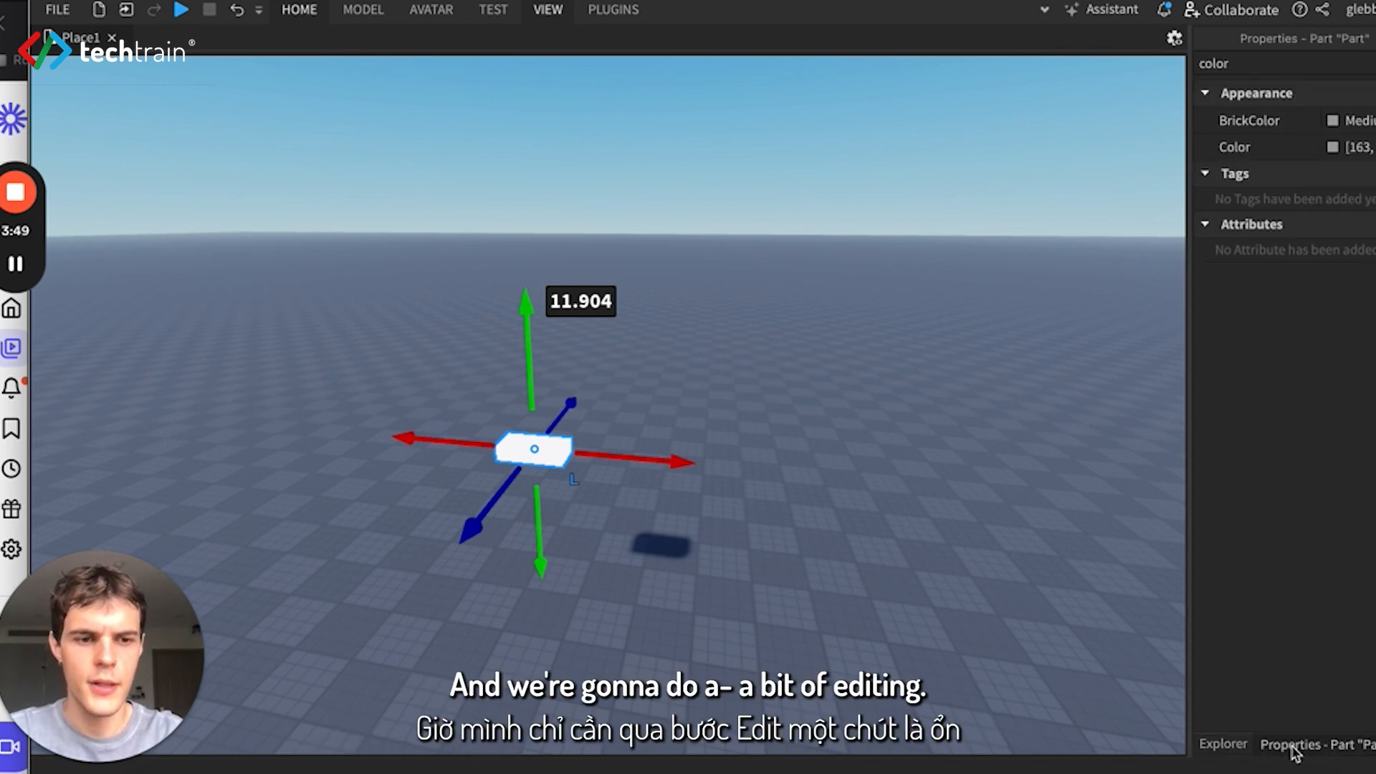
pyautogui.click(1228, 58)
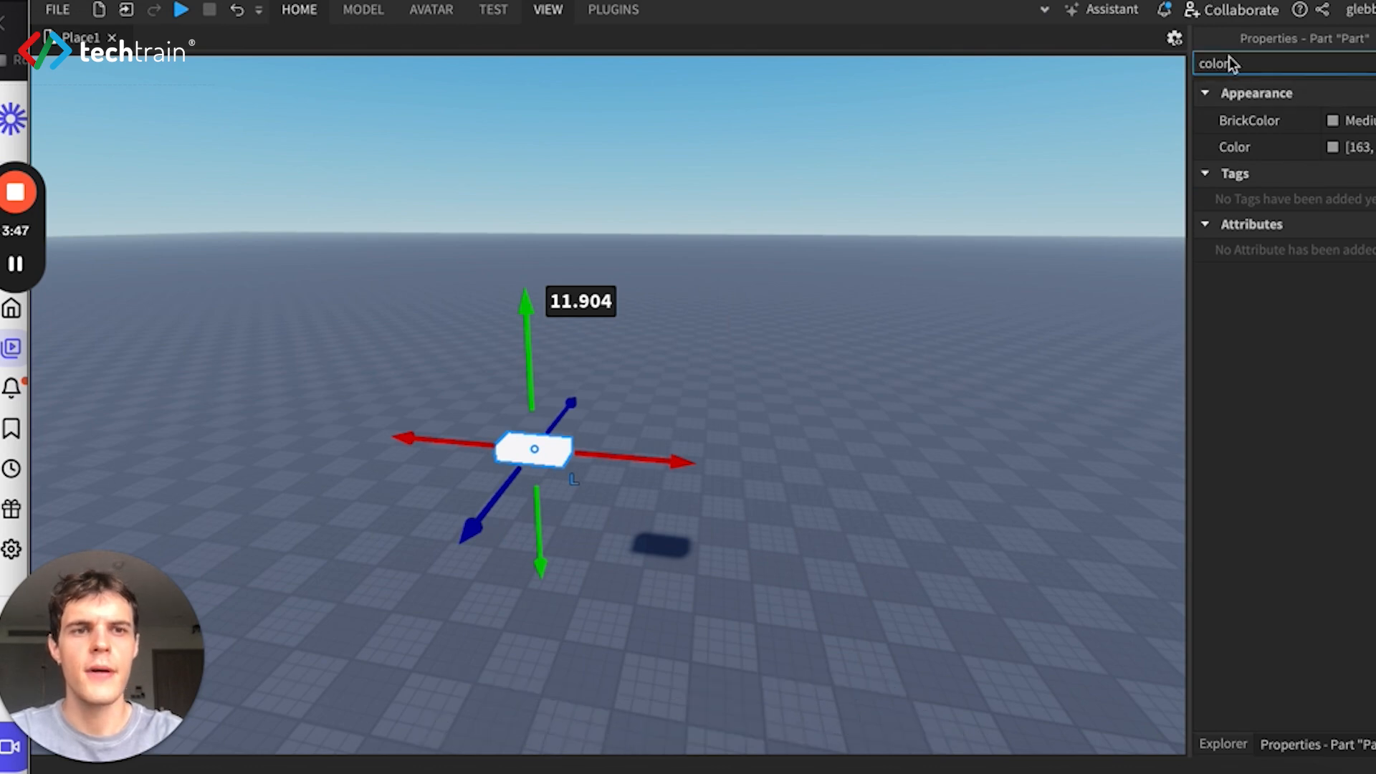
pyautogui.press('BackSpace')
pyautogui.press('BackSpace')
pyautogui.press('BackSpace')
pyautogui.press('BackSpace')
pyautogui.press('BackSpace')
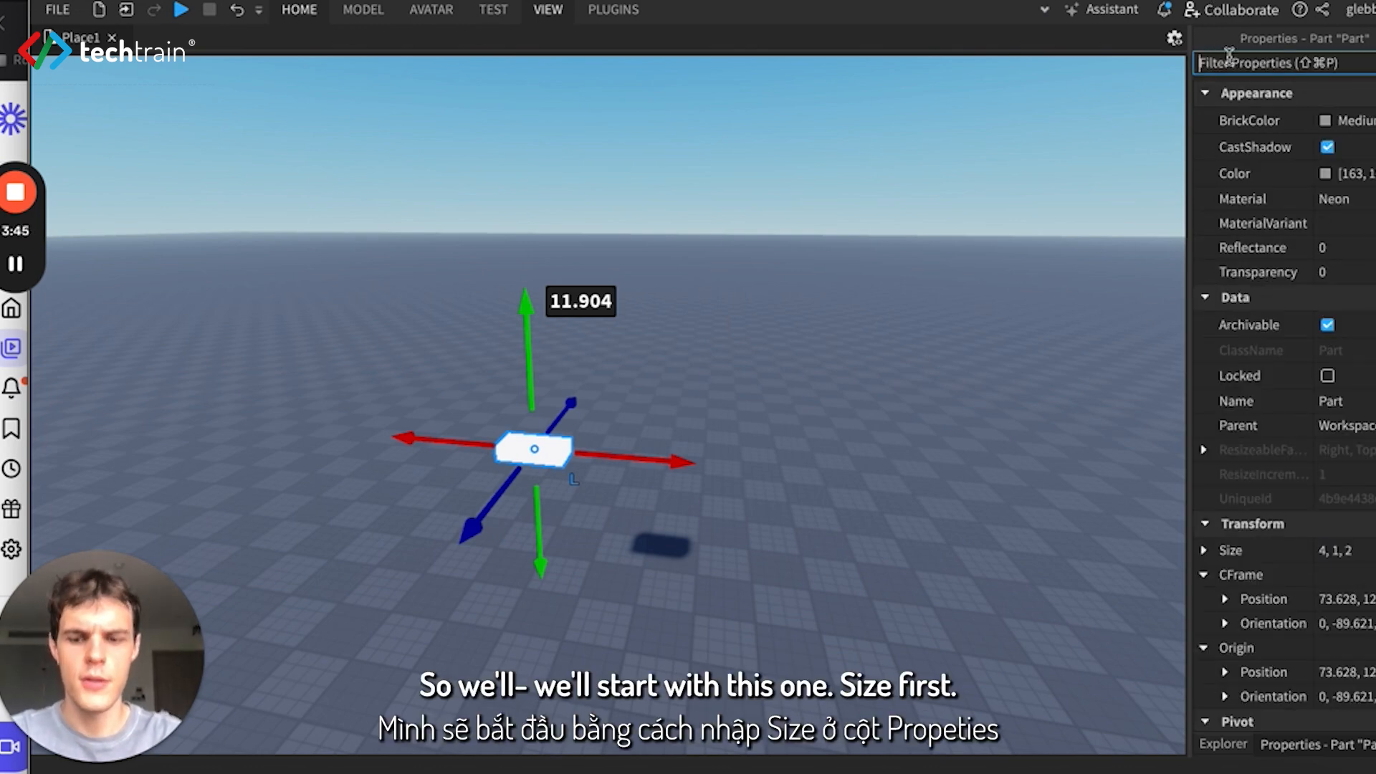
pyautogui.write('size')
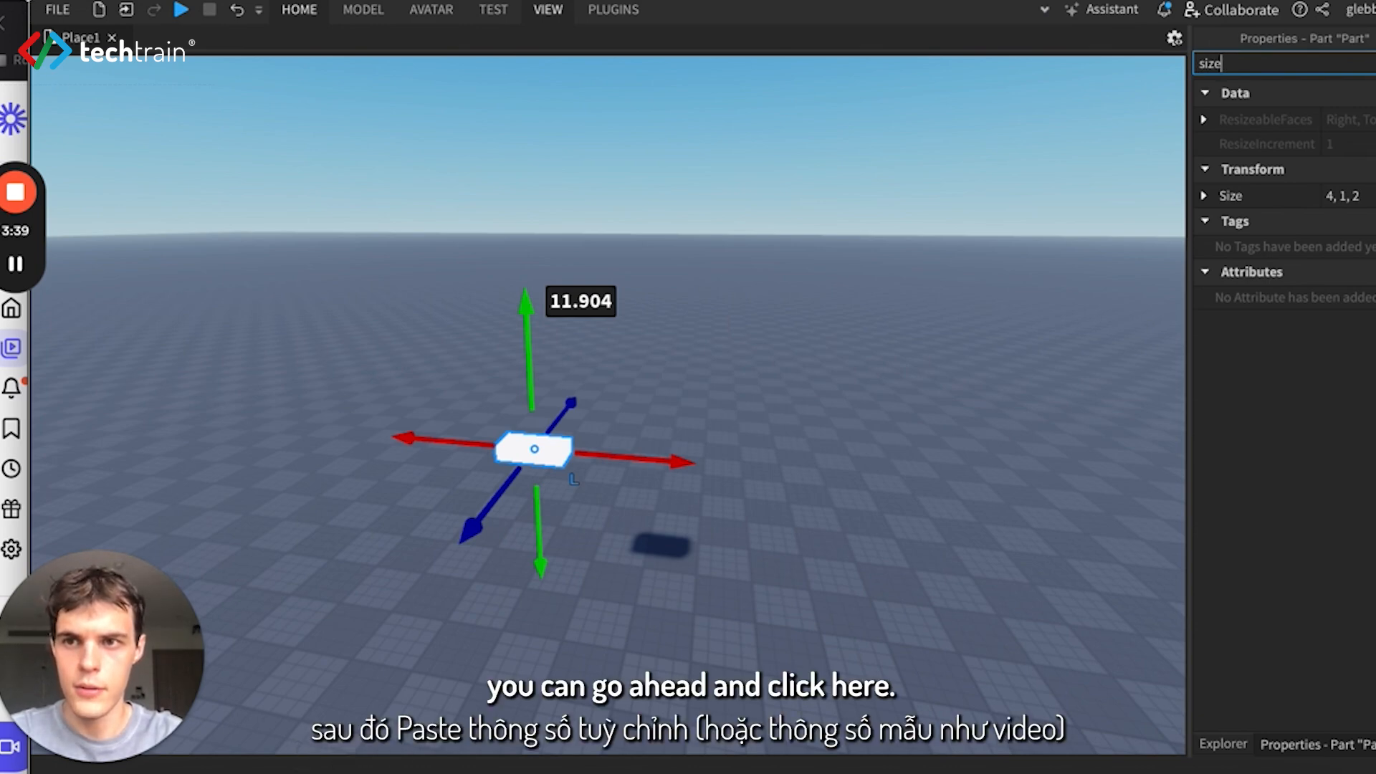
# - Copy the BlackBoard dimensions from the notes document and set the block's Size to 8, 4, 1
pyautogui.click(285, 772)
pyautogui.press('super+m')
pyautogui.moveTo(364, 57); pyautogui.dragTo(311, 54)
pyautogui.hotkey('ctrl', 'c')
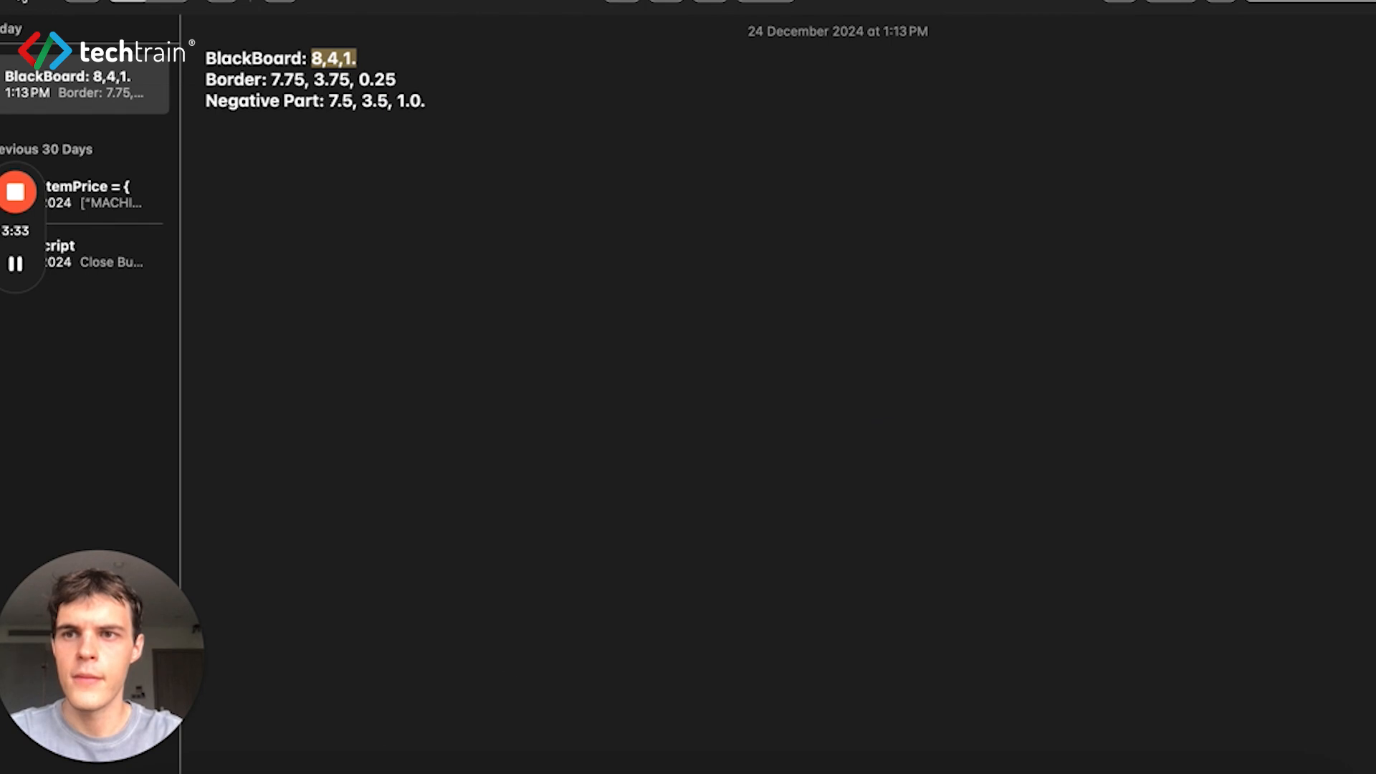
pyautogui.hotkey('ctrl', 'Left')
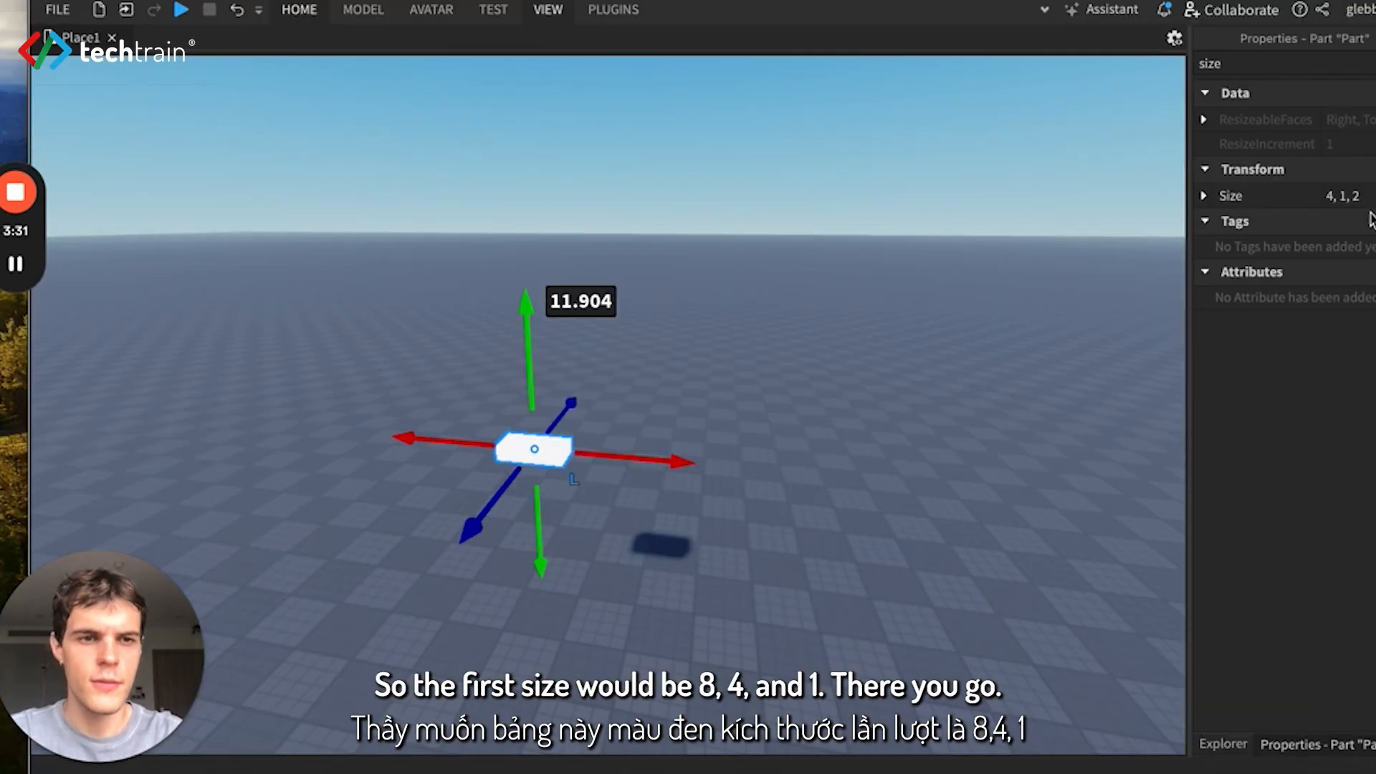
pyautogui.click(1342, 195)
pyautogui.hotkey('ctrl', 'v')
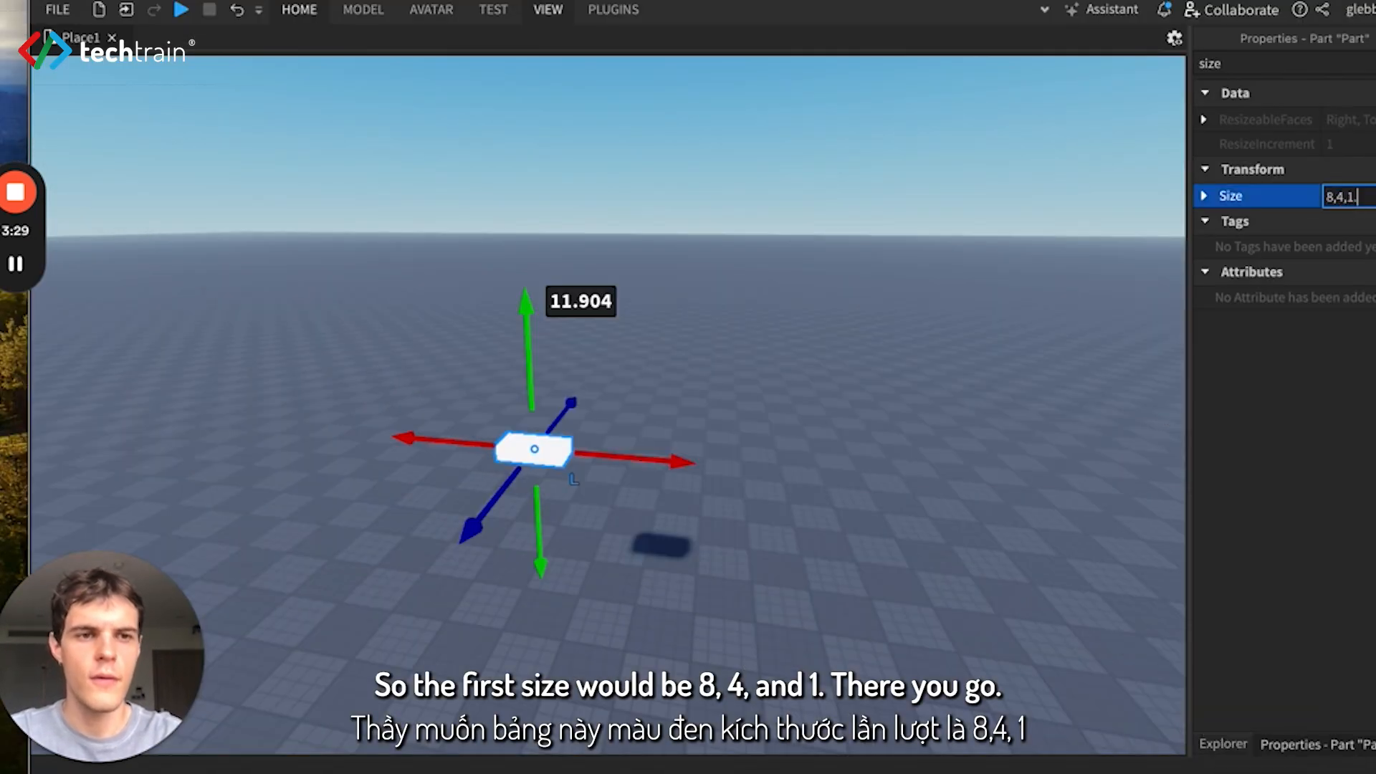
pyautogui.press('Return')
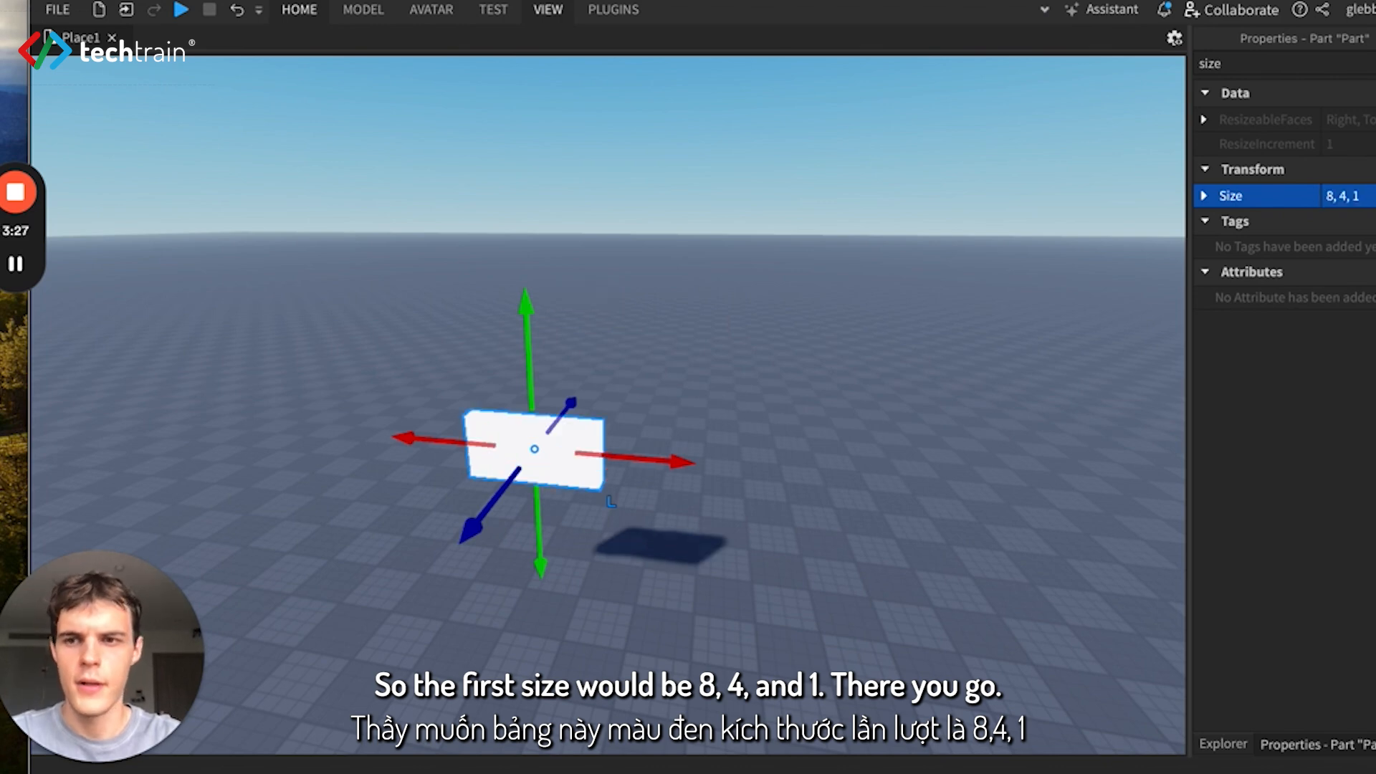
# - Filter the block's properties by "color" and set its BrickColor to the dark bluish-black swatch
pyautogui.click(1305, 62)
pyautogui.press('BackSpace')
pyautogui.press('BackSpace')
pyautogui.press('BackSpace')
pyautogui.press('BackSpace')
pyautogui.write('color')
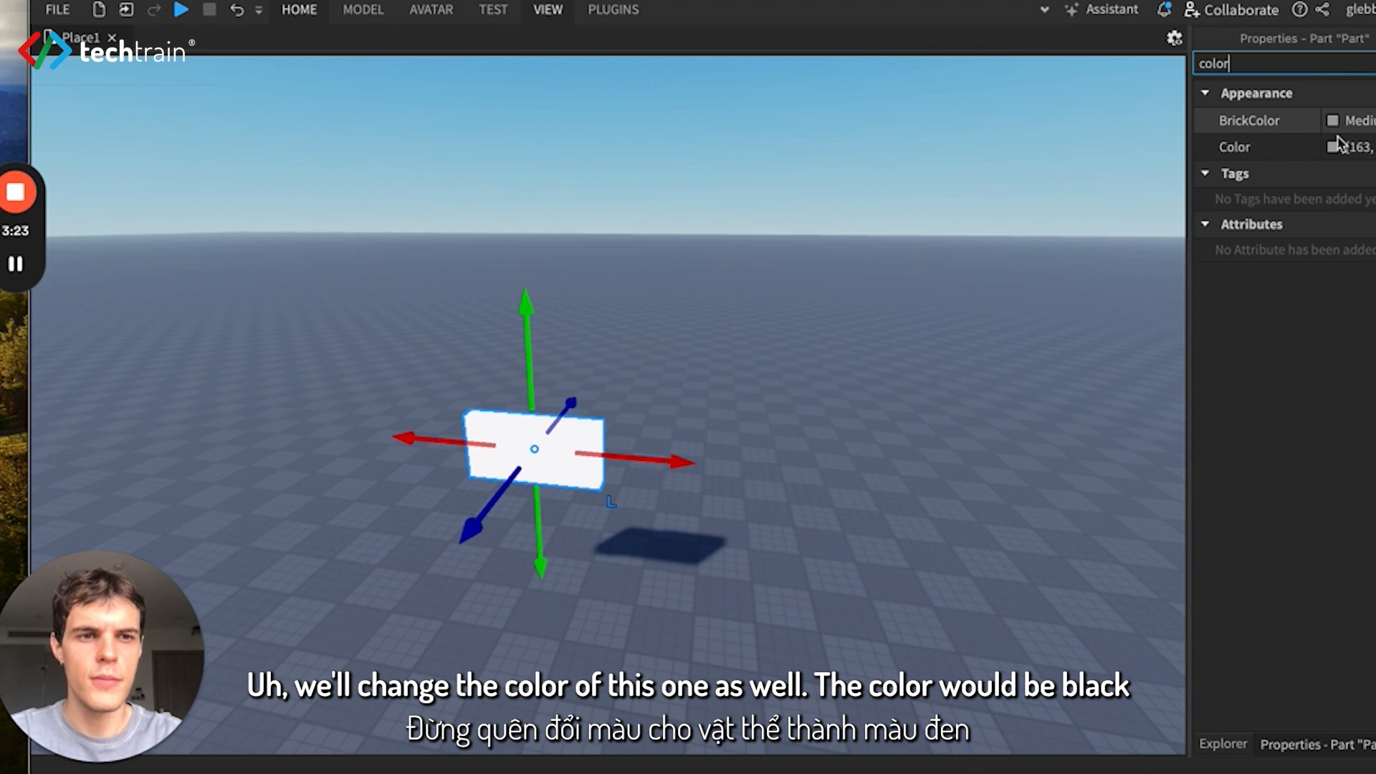
pyautogui.click(1334, 122)
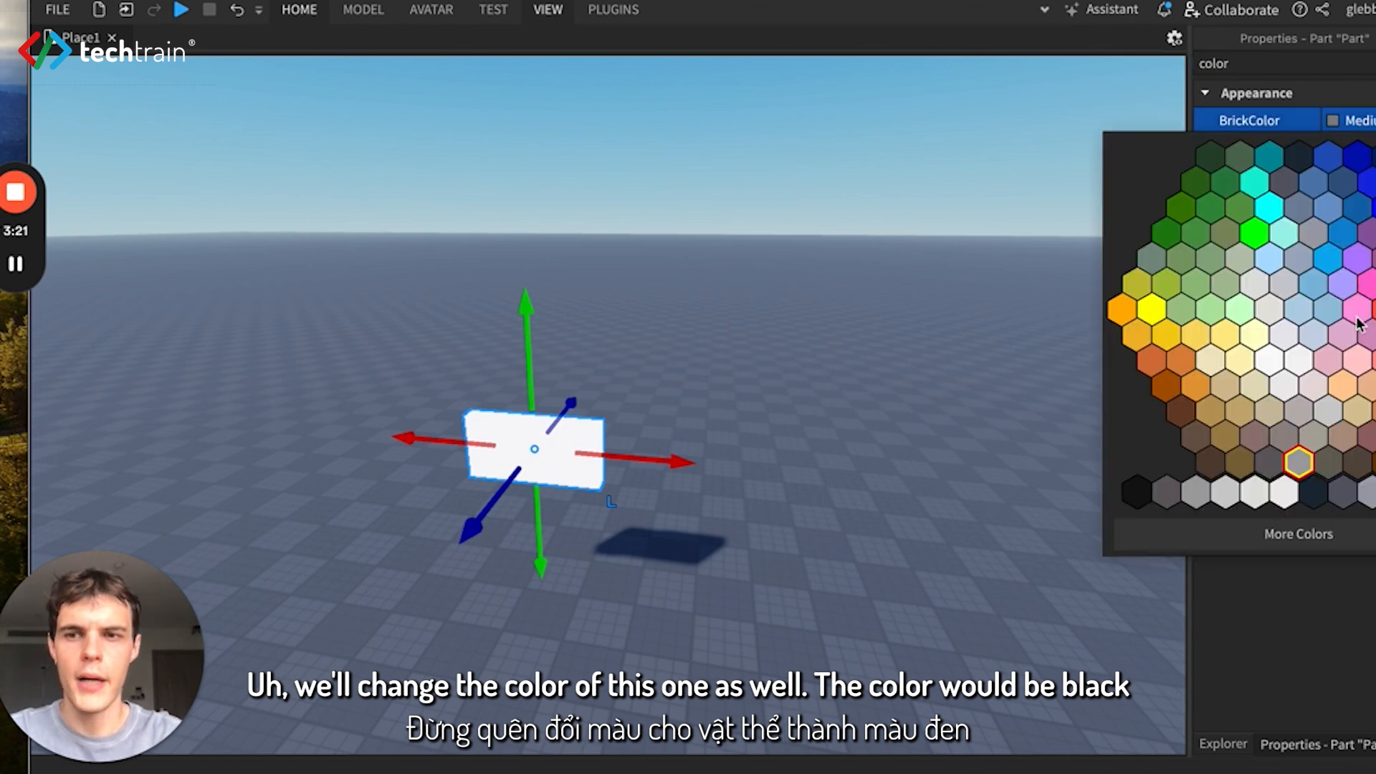
pyautogui.click(1177, 472)
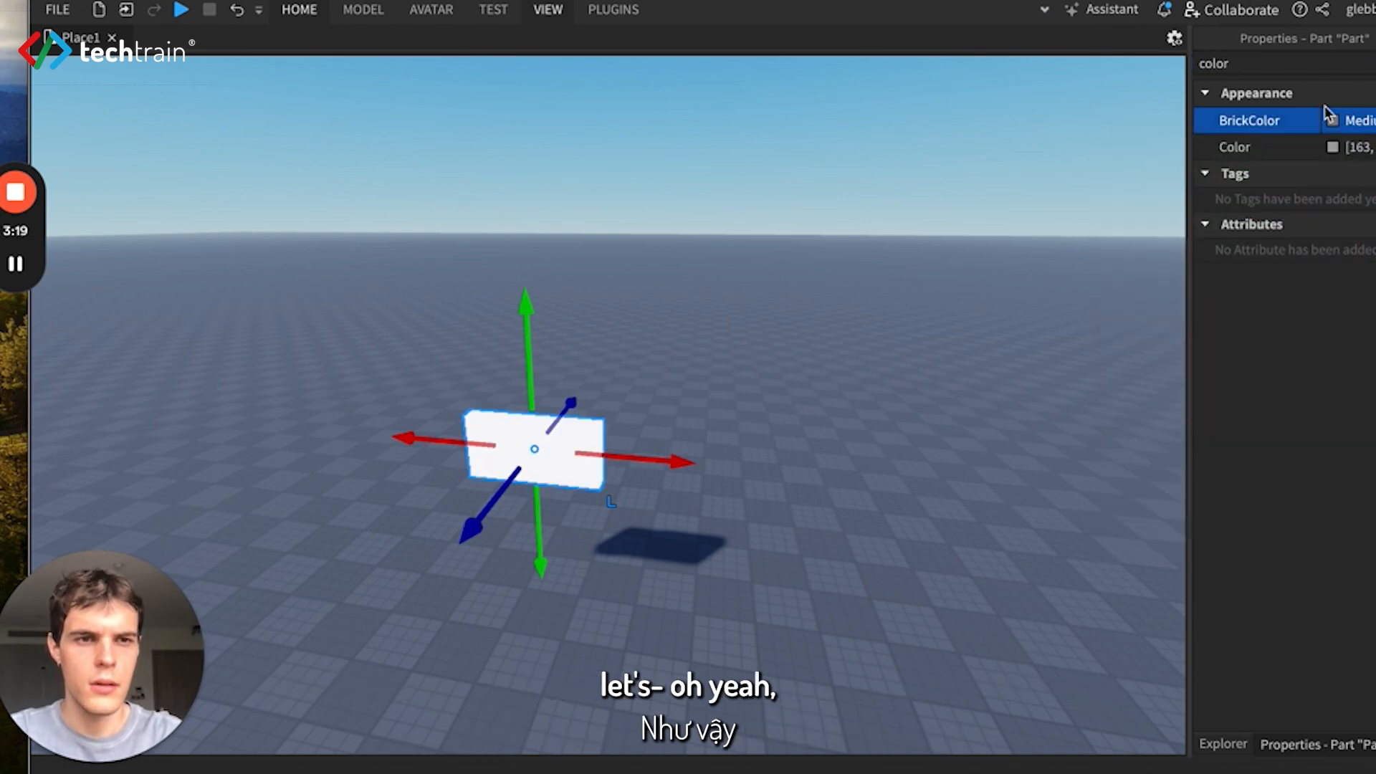
pyautogui.click(1334, 121)
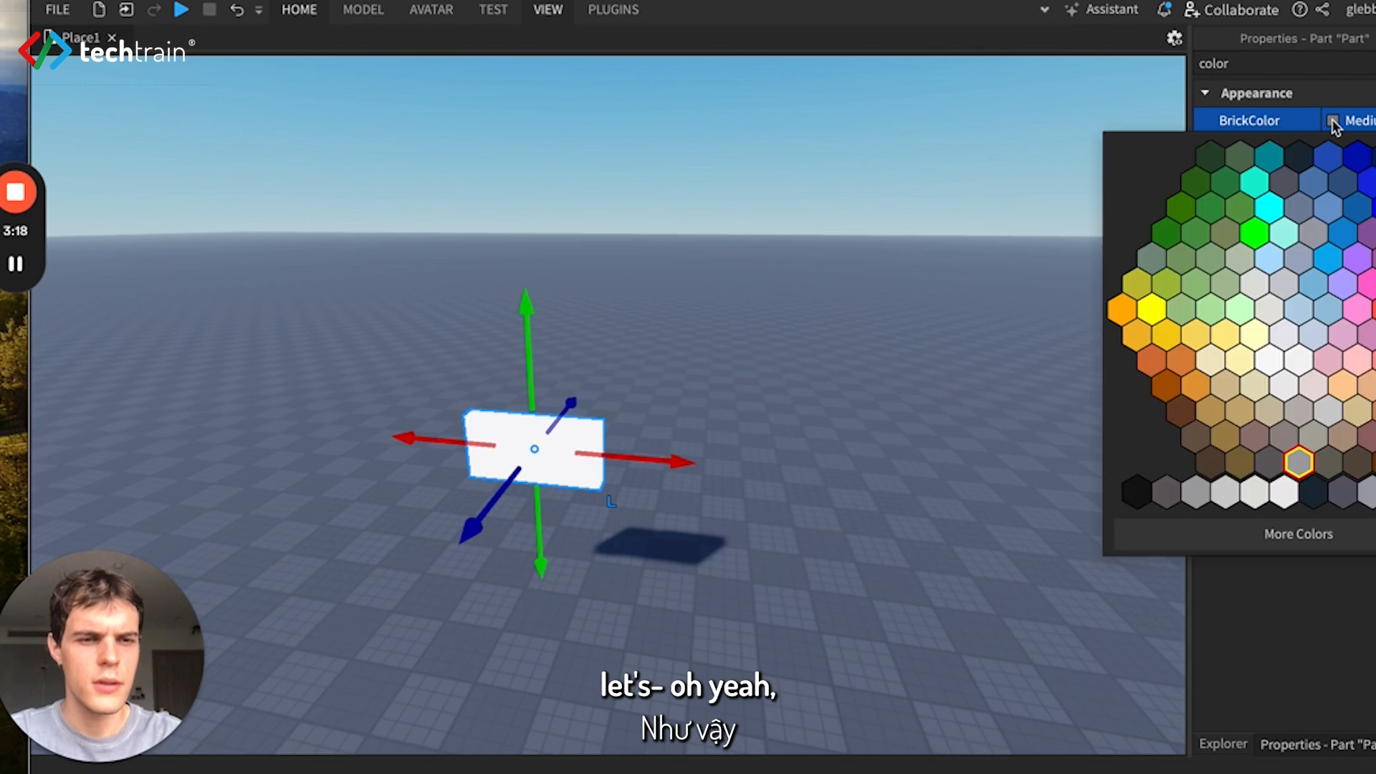
pyautogui.click(1313, 496)
# - Rename the part in the workspace as Blackboard
pyautogui.click(1226, 745)
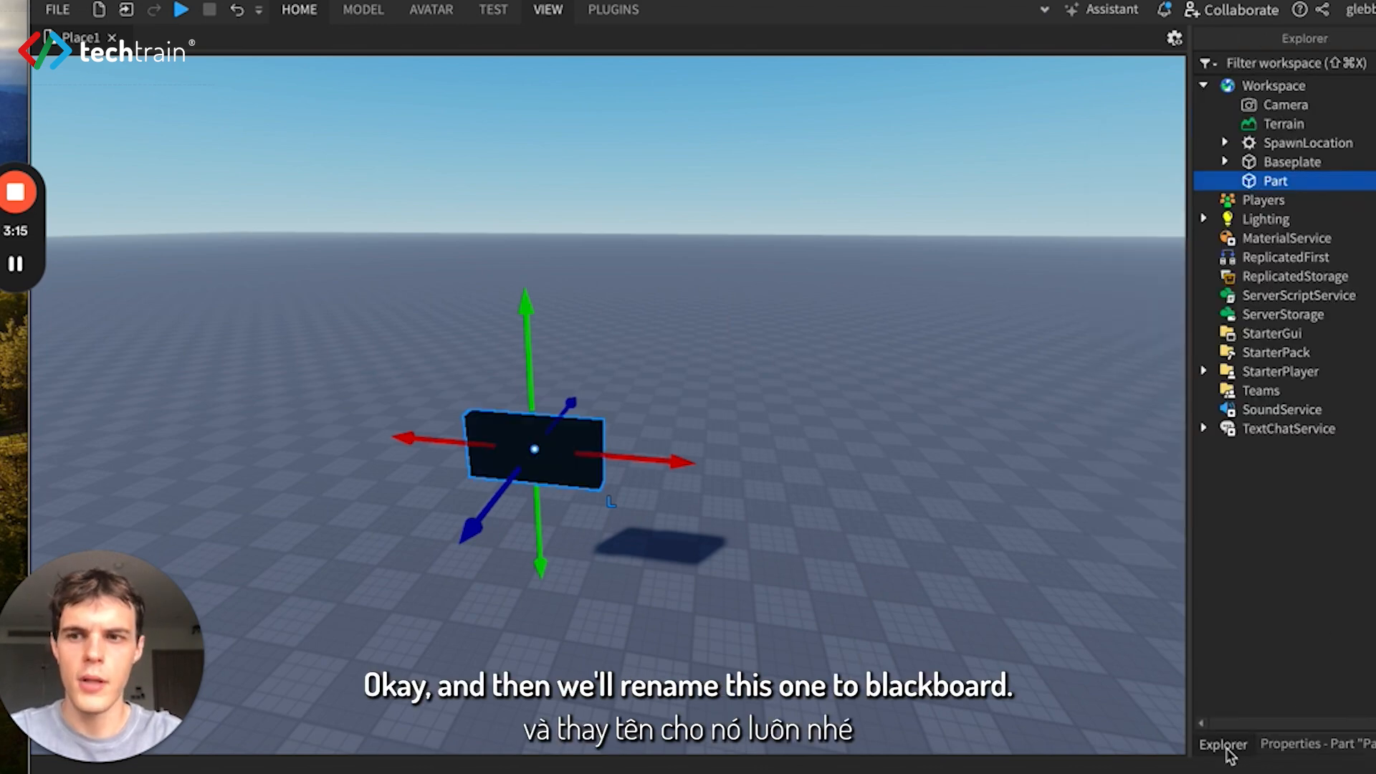
pyautogui.rightClick(1278, 182)
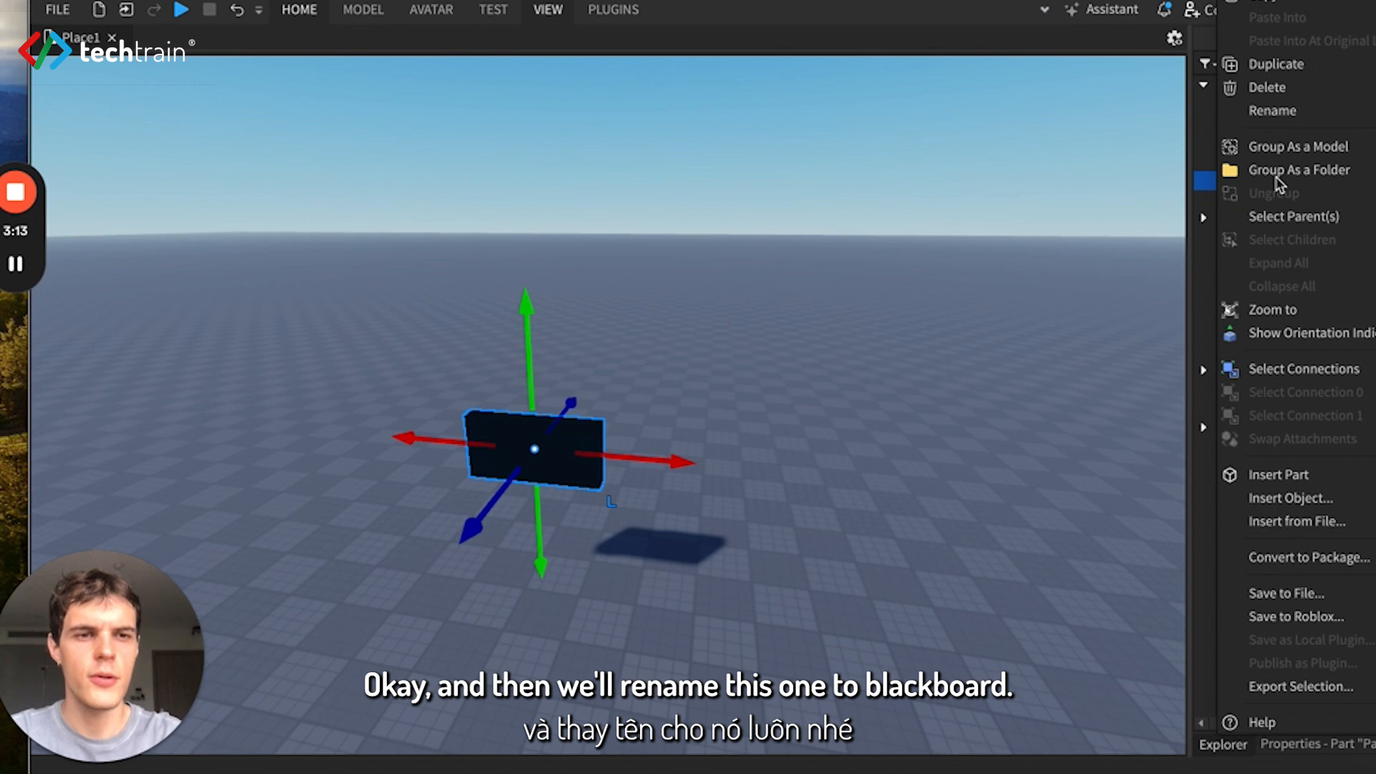
pyautogui.click(1279, 112)
pyautogui.write('Blackboard')
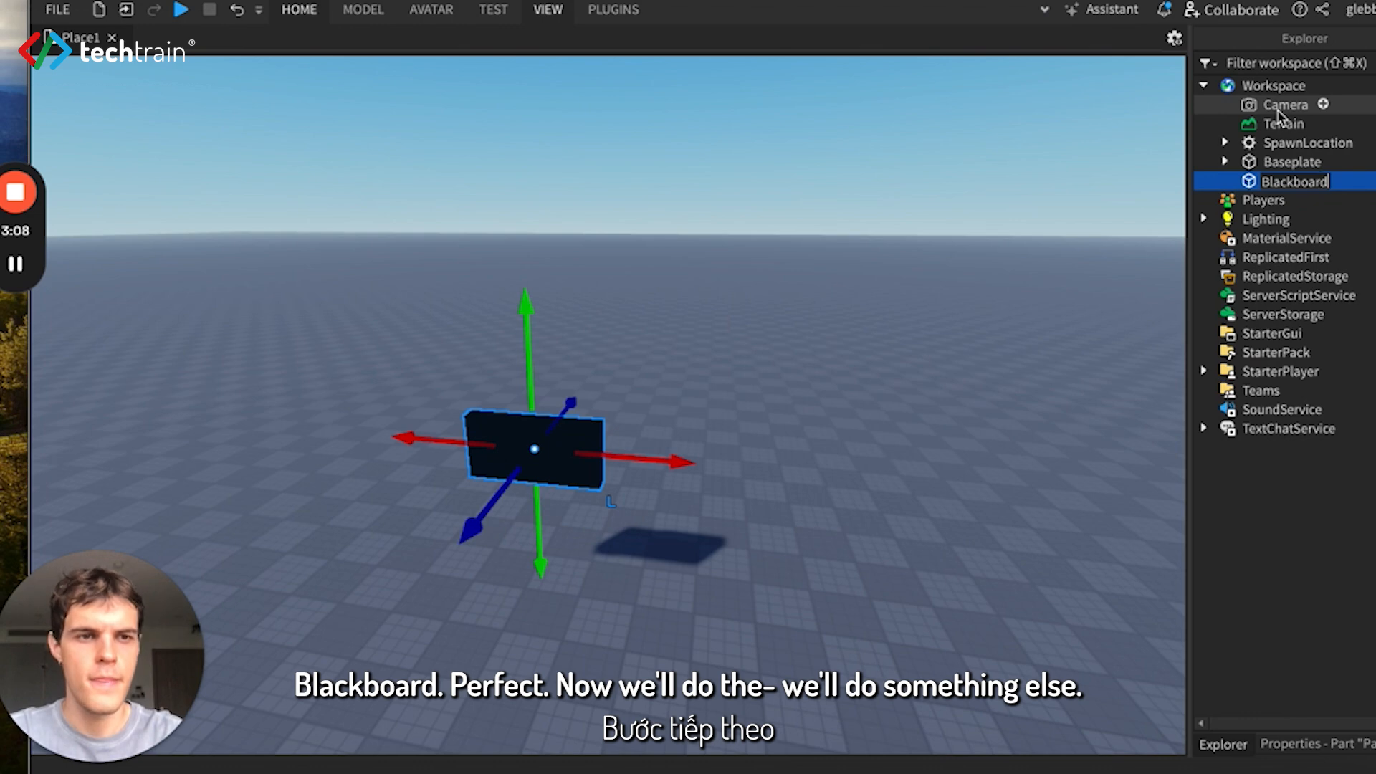
pyautogui.press('Return')
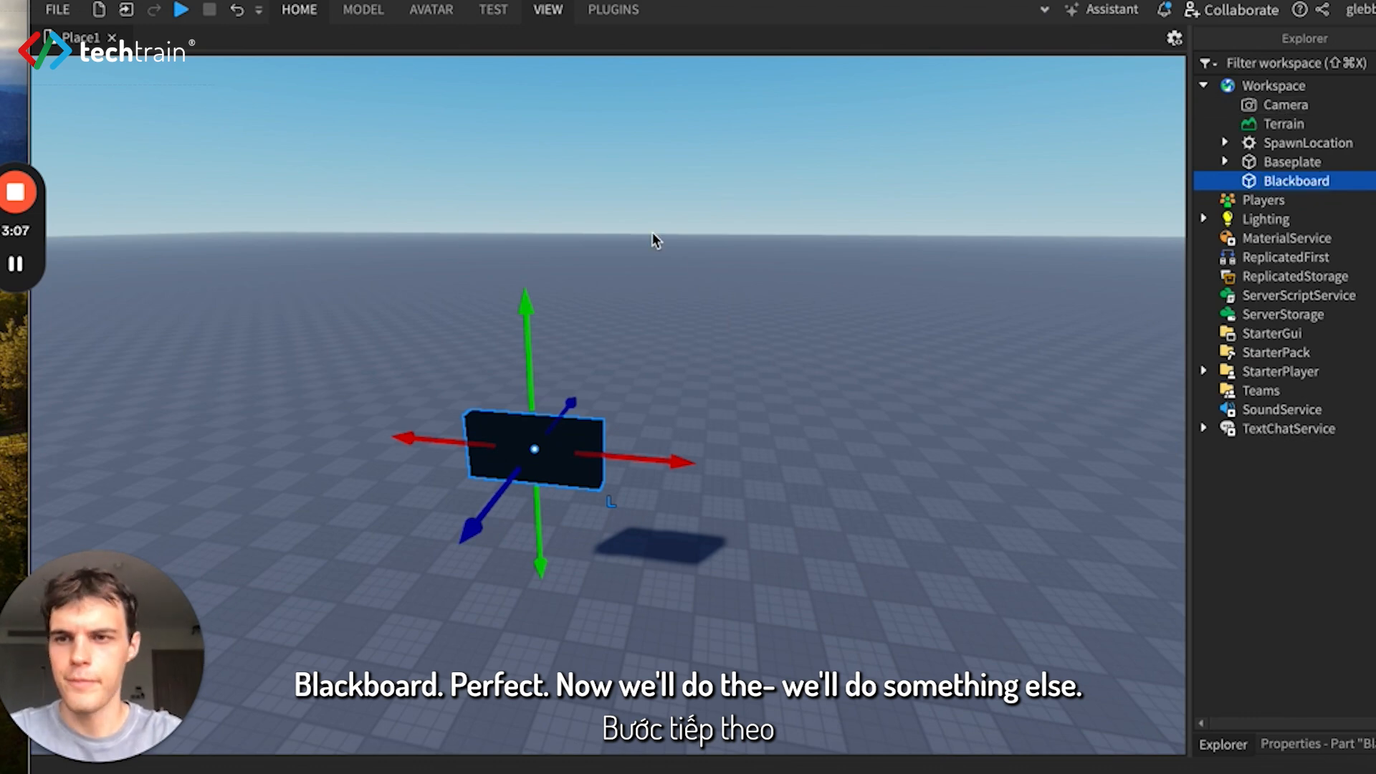
# - Duplicate the Blackboard part in the workspace
pyautogui.rightClick(1343, 181)
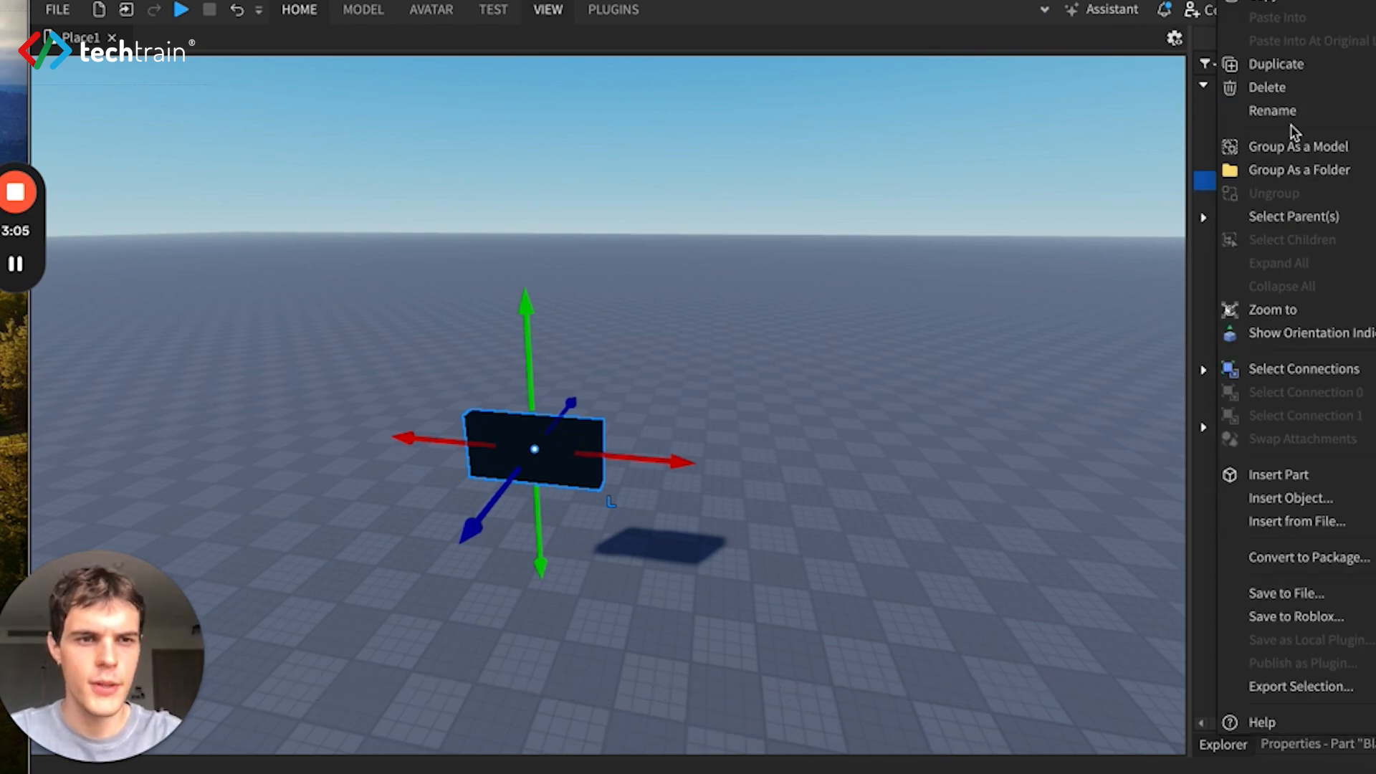
pyautogui.click(1292, 71)
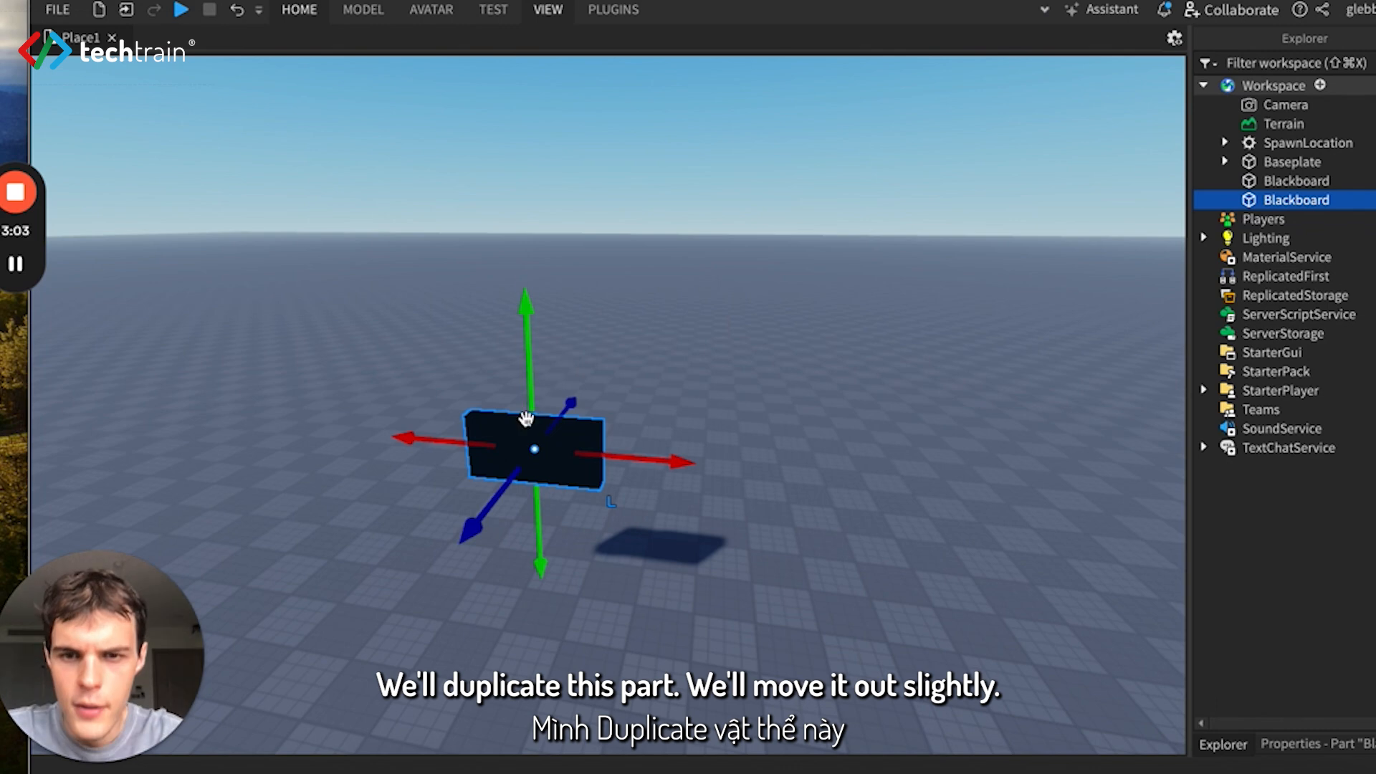
# - Move the duplicated board 1 stud out from the original and copy the Border dimensions from the notes document
pyautogui.moveTo(505, 493); pyautogui.dragTo(501, 508)
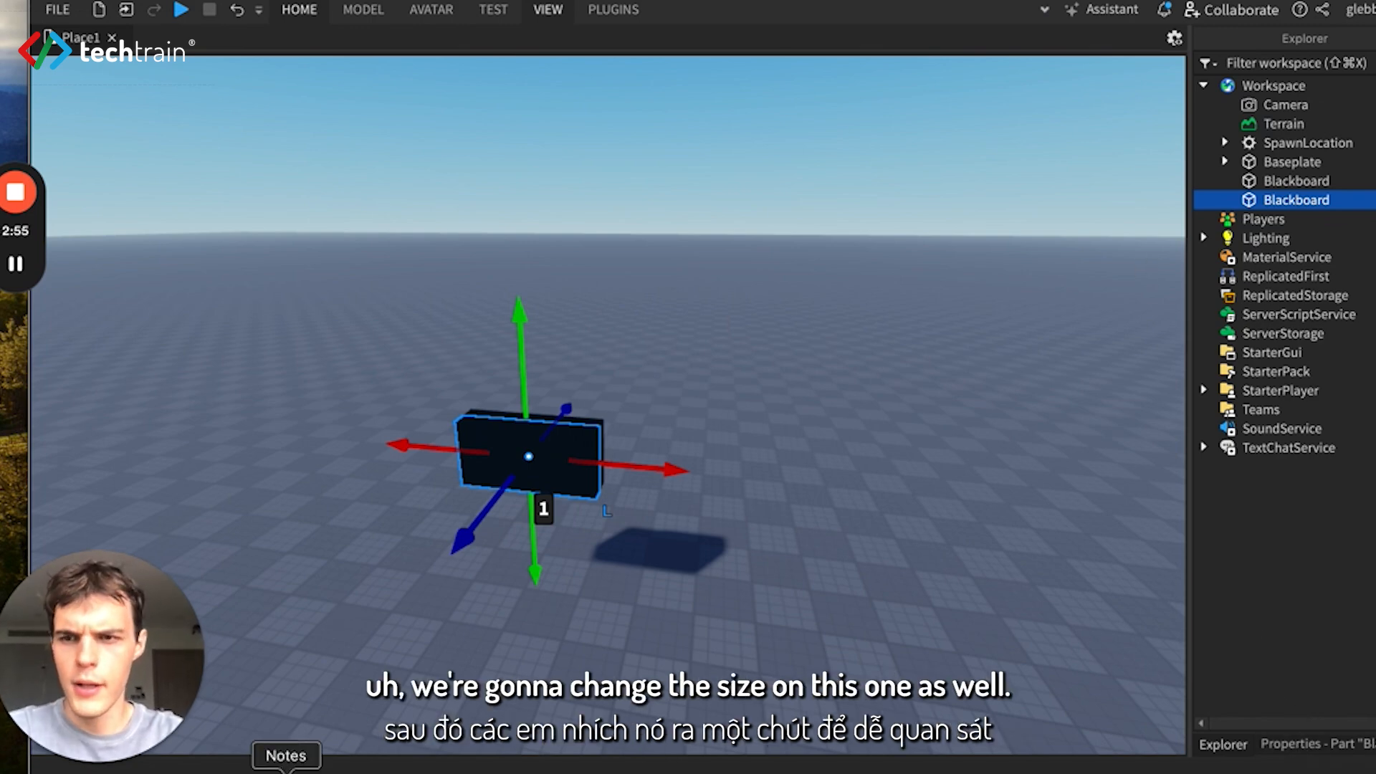
pyautogui.click(286, 768)
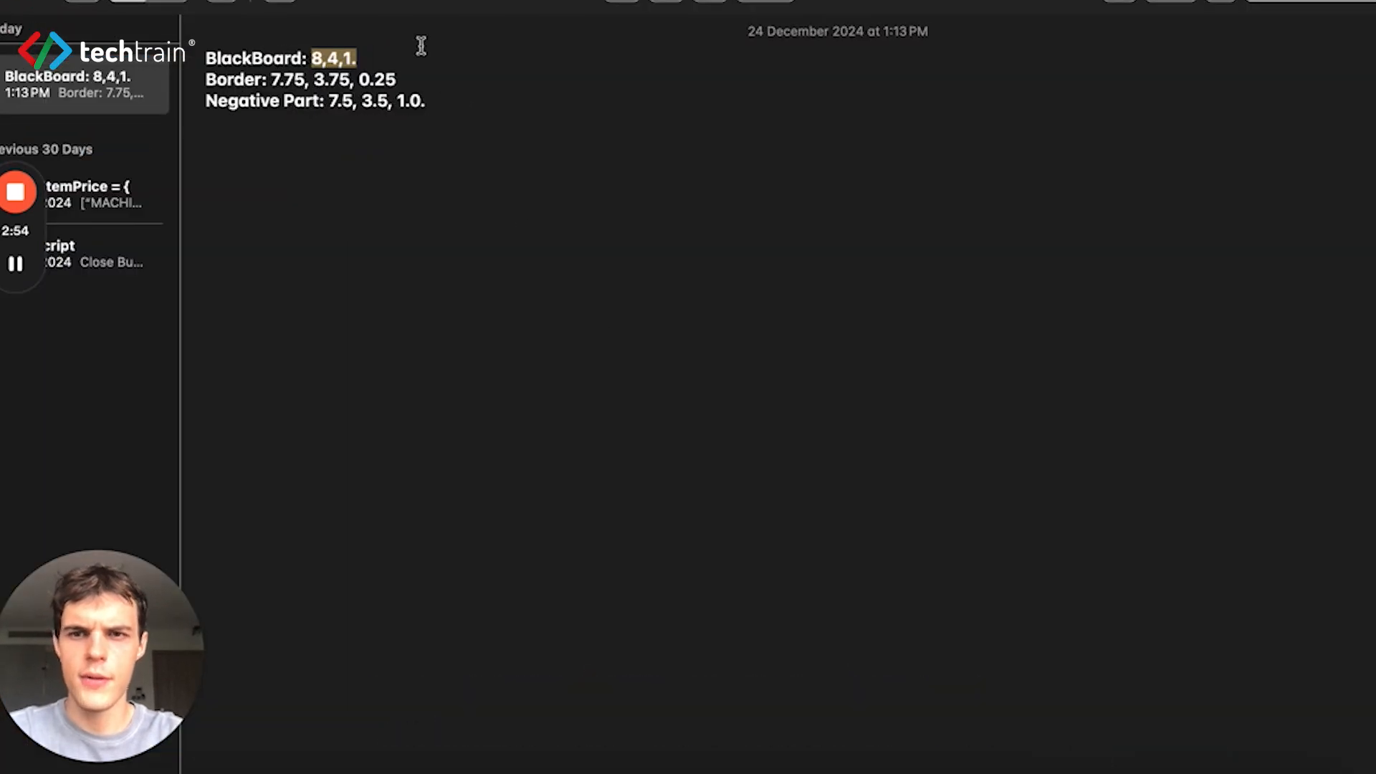
pyautogui.moveTo(398, 80); pyautogui.dragTo(268, 81)
pyautogui.hotkey('ctrl', 'c')
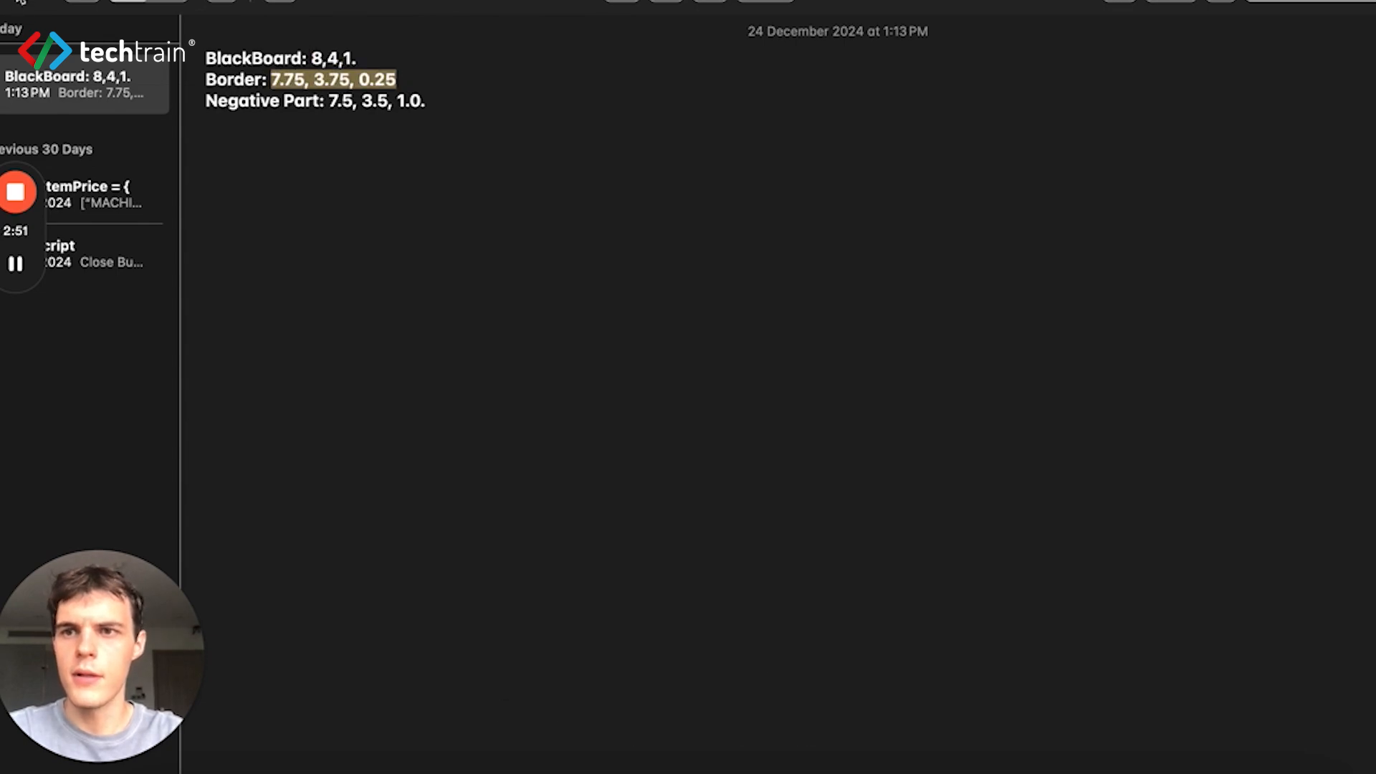
pyautogui.press('super+m')
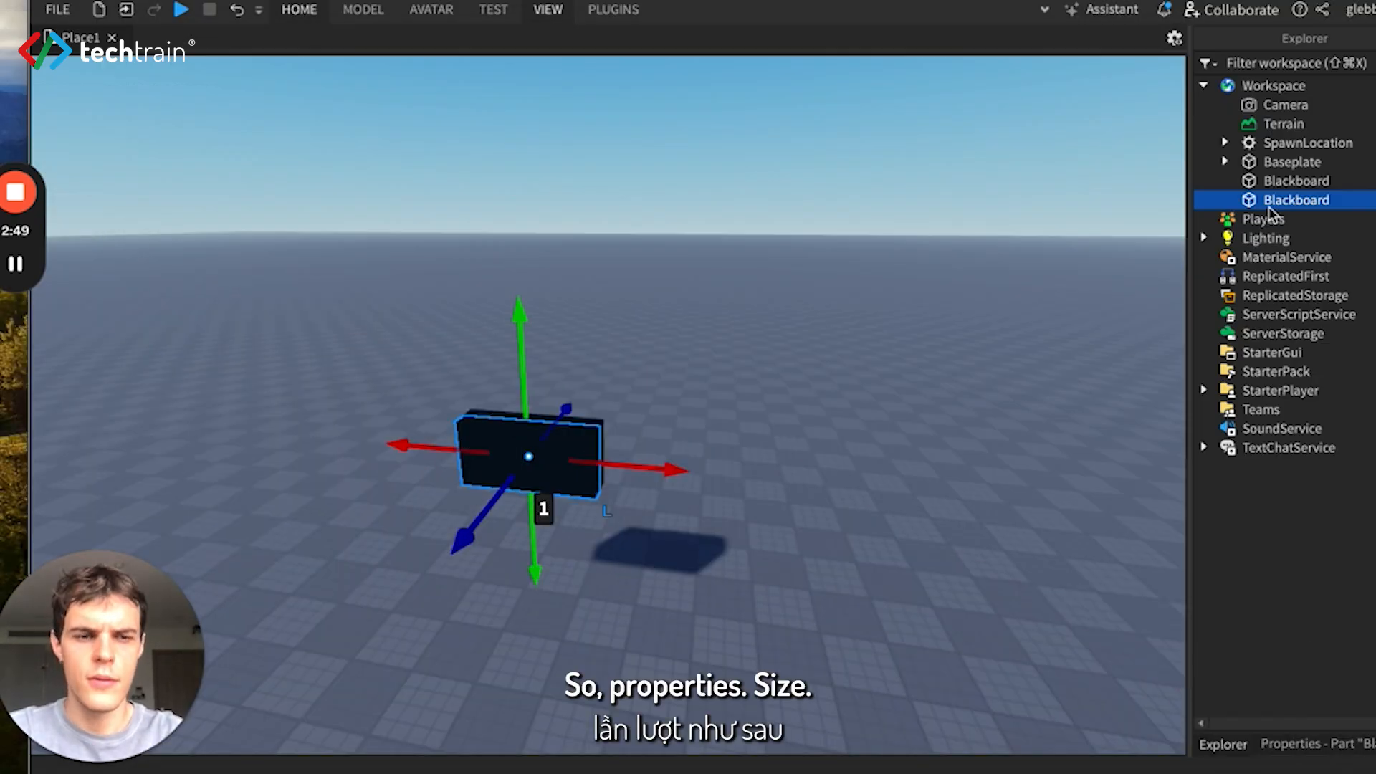
# - Filter the duplicated board's properties by "size" and set its Size to 7.75, 3.75, 0.25
pyautogui.click(1321, 761)
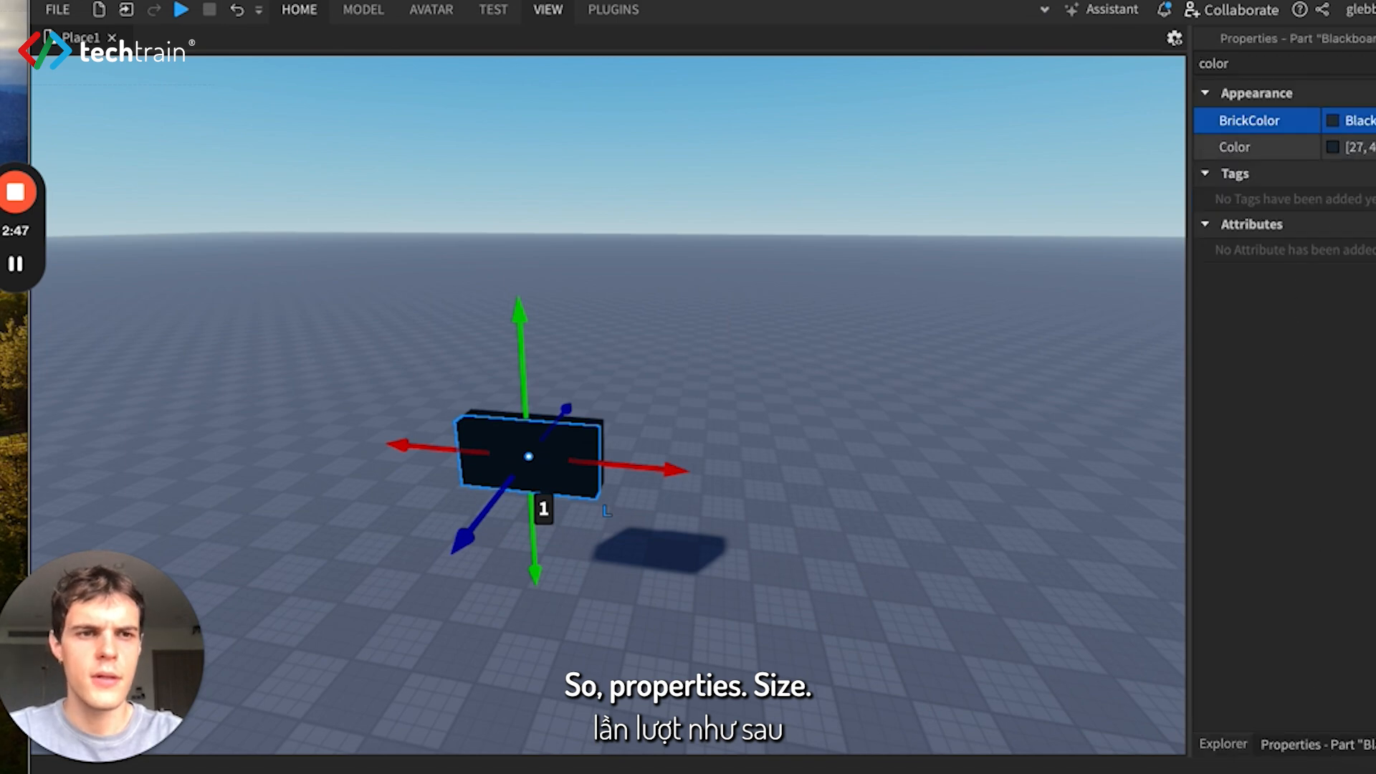
pyautogui.click(1304, 59)
pyautogui.press('BackSpace')
pyautogui.press('BackSpace')
pyautogui.press('BackSpace')
pyautogui.press('BackSpace')
pyautogui.write('size')
pyautogui.click(1335, 196)
pyautogui.hotkey('ctrl', 'v')
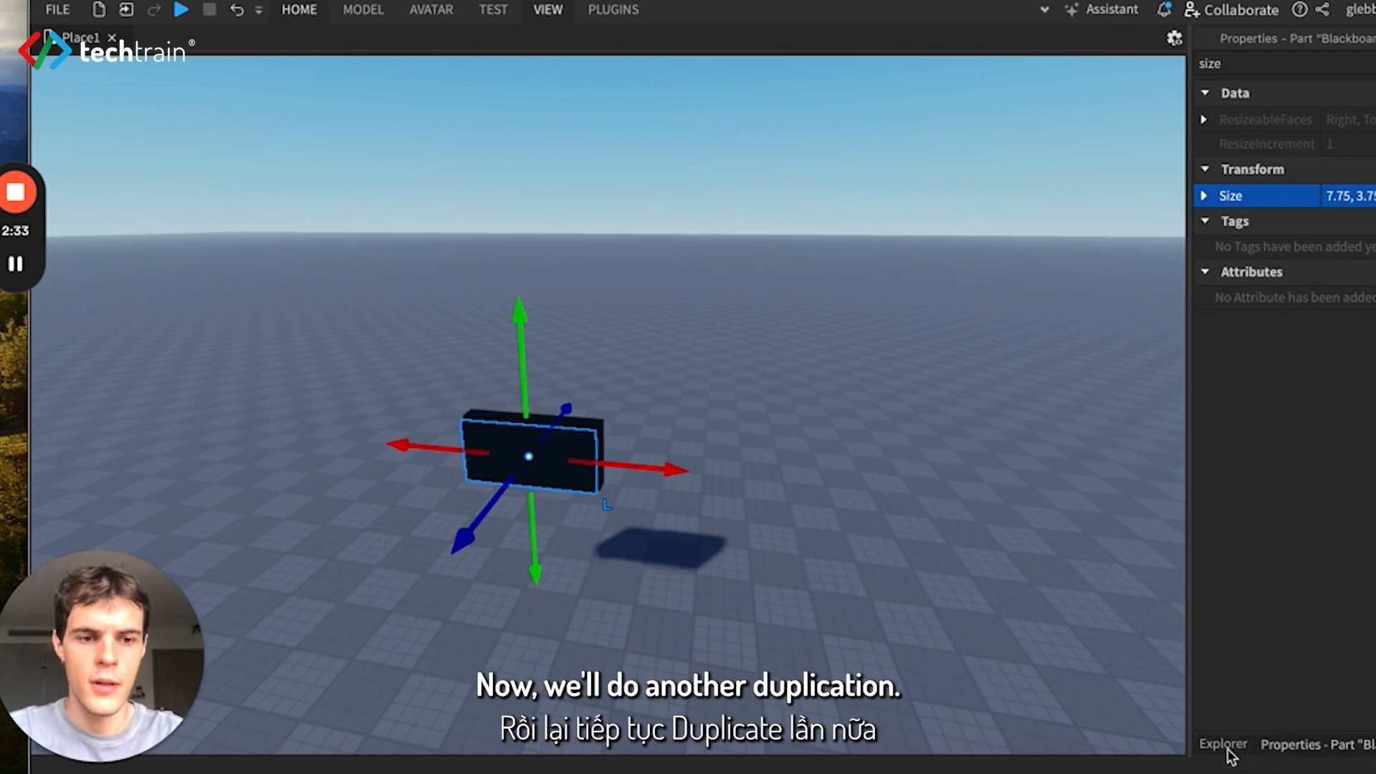
# - Duplicate the resized border part in the workspace
pyautogui.click(1225, 745)
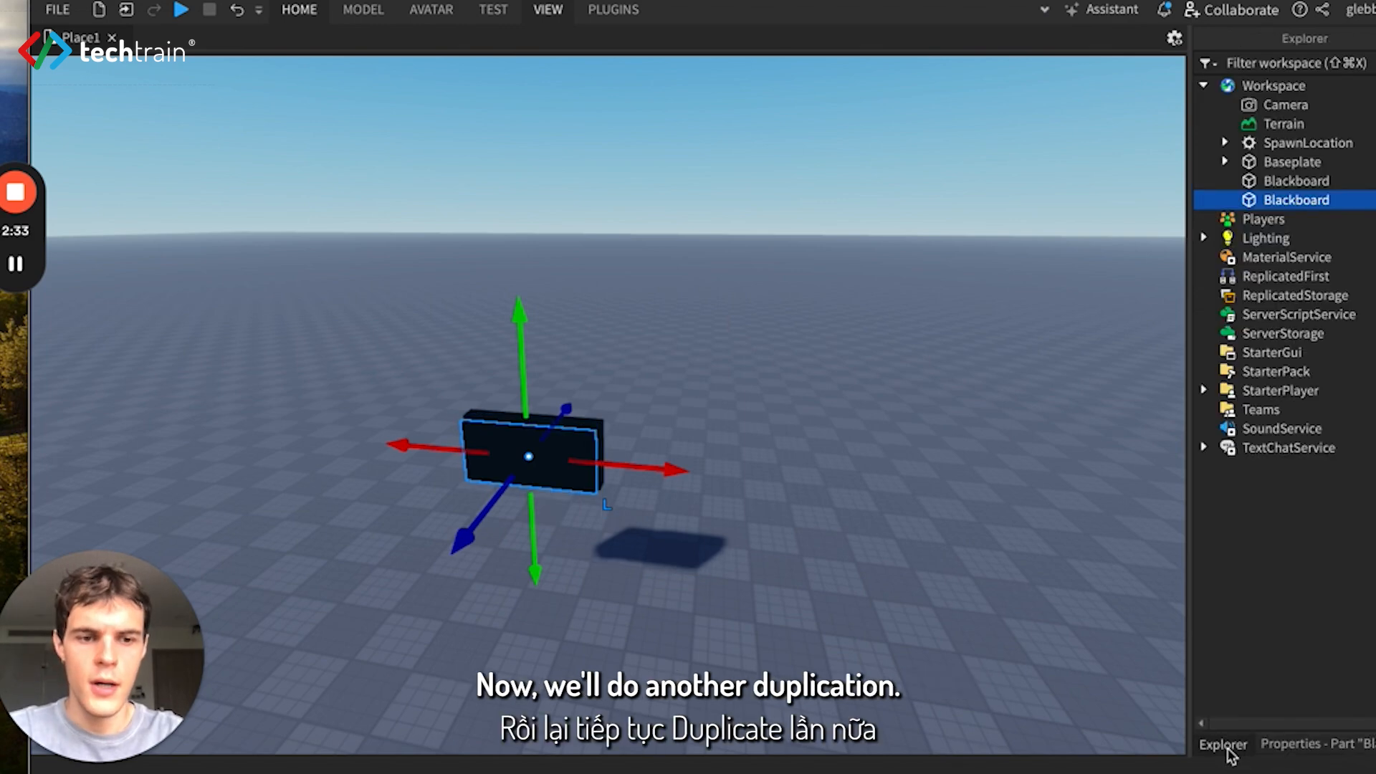
pyautogui.rightClick(1309, 207)
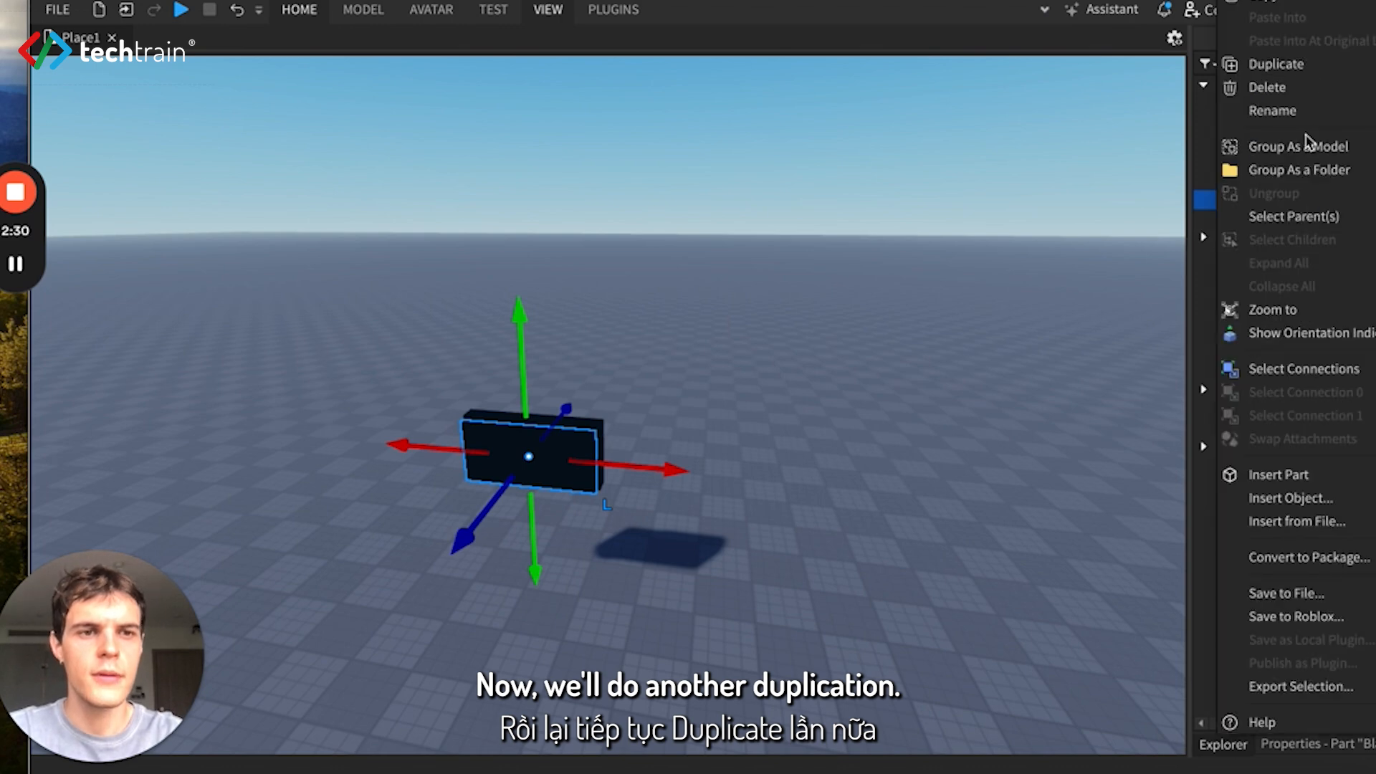
pyautogui.click(1311, 69)
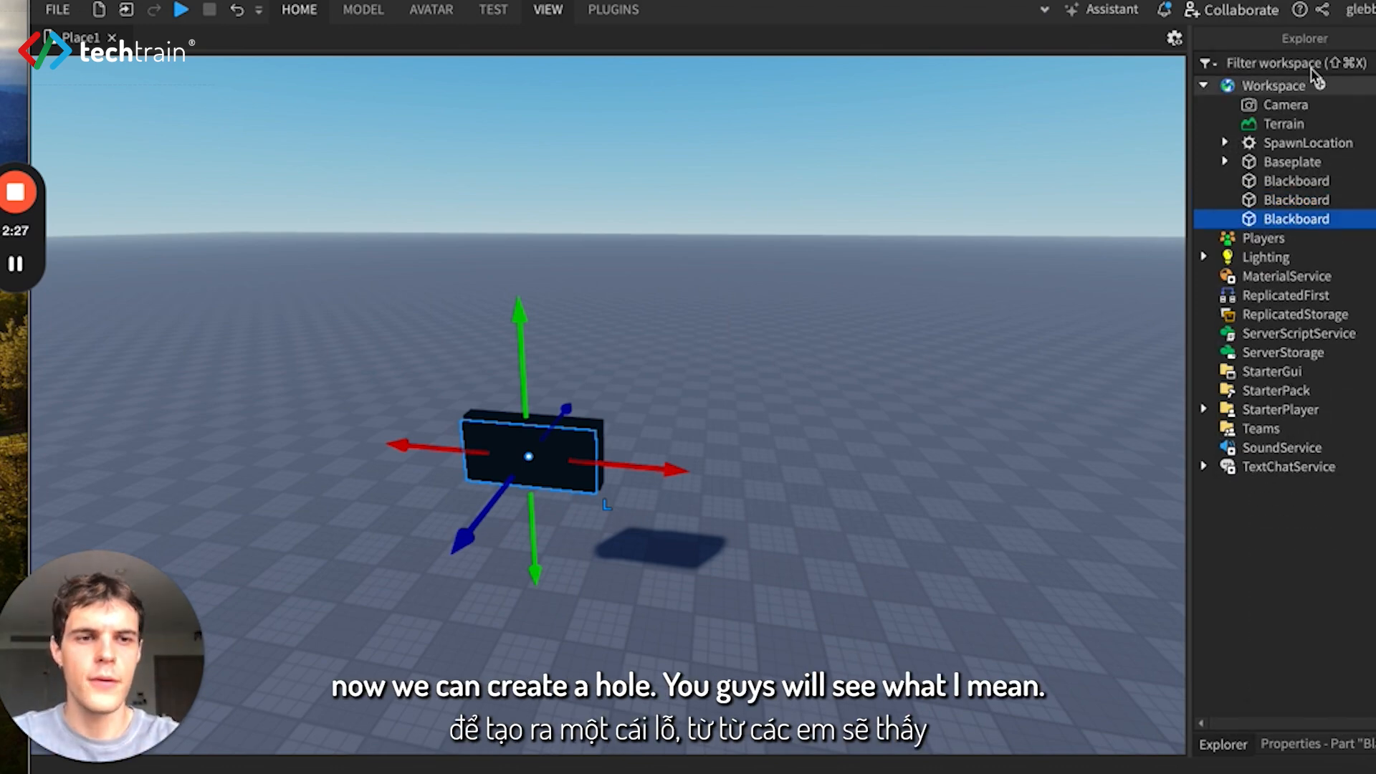
# - Copy the Negative Part dimensions from the notes document and set the newest duplicate's Size to 7.5, 3.5, 1.0
pyautogui.click(1305, 745)
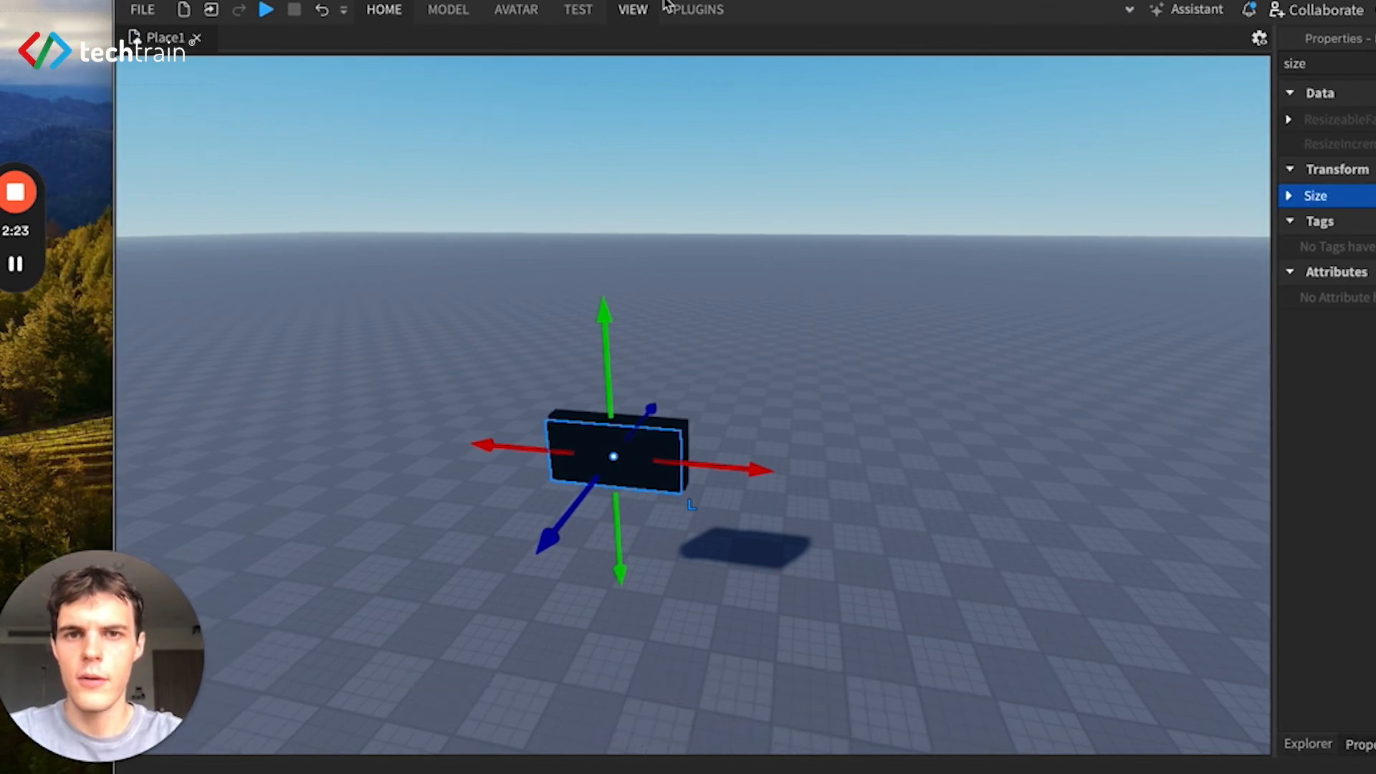
pyautogui.click(286, 772)
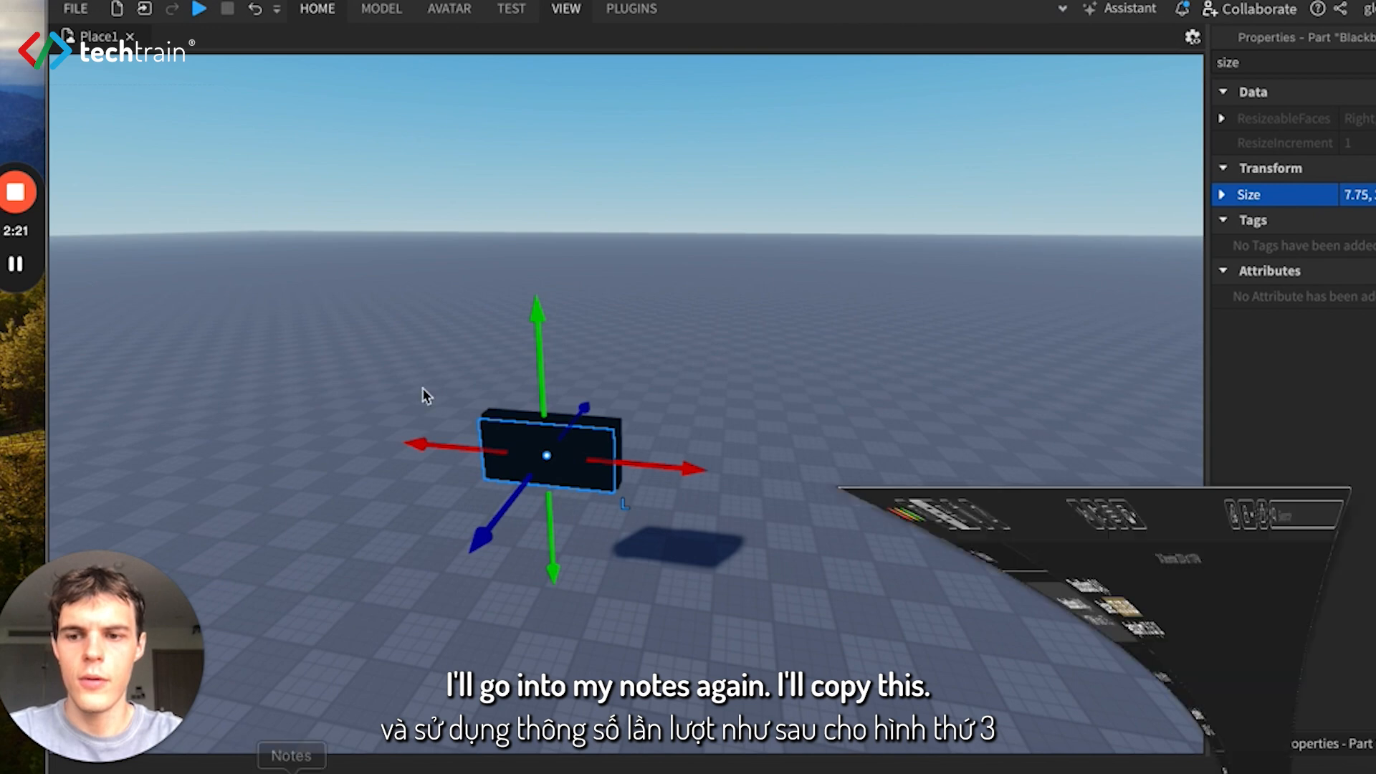
pyautogui.click(430, 100)
pyautogui.moveTo(430, 100); pyautogui.dragTo(329, 103)
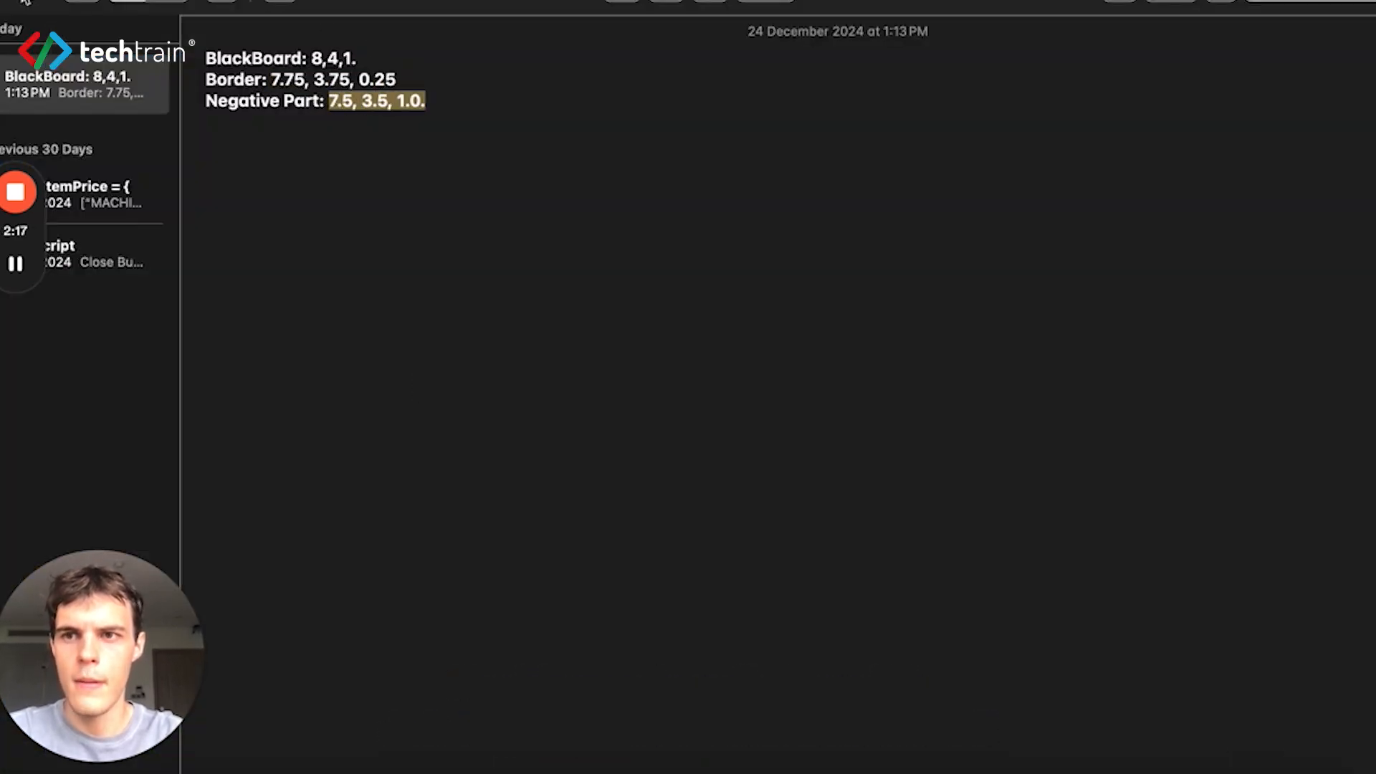
pyautogui.press('super+m')
pyautogui.click(1370, 196)
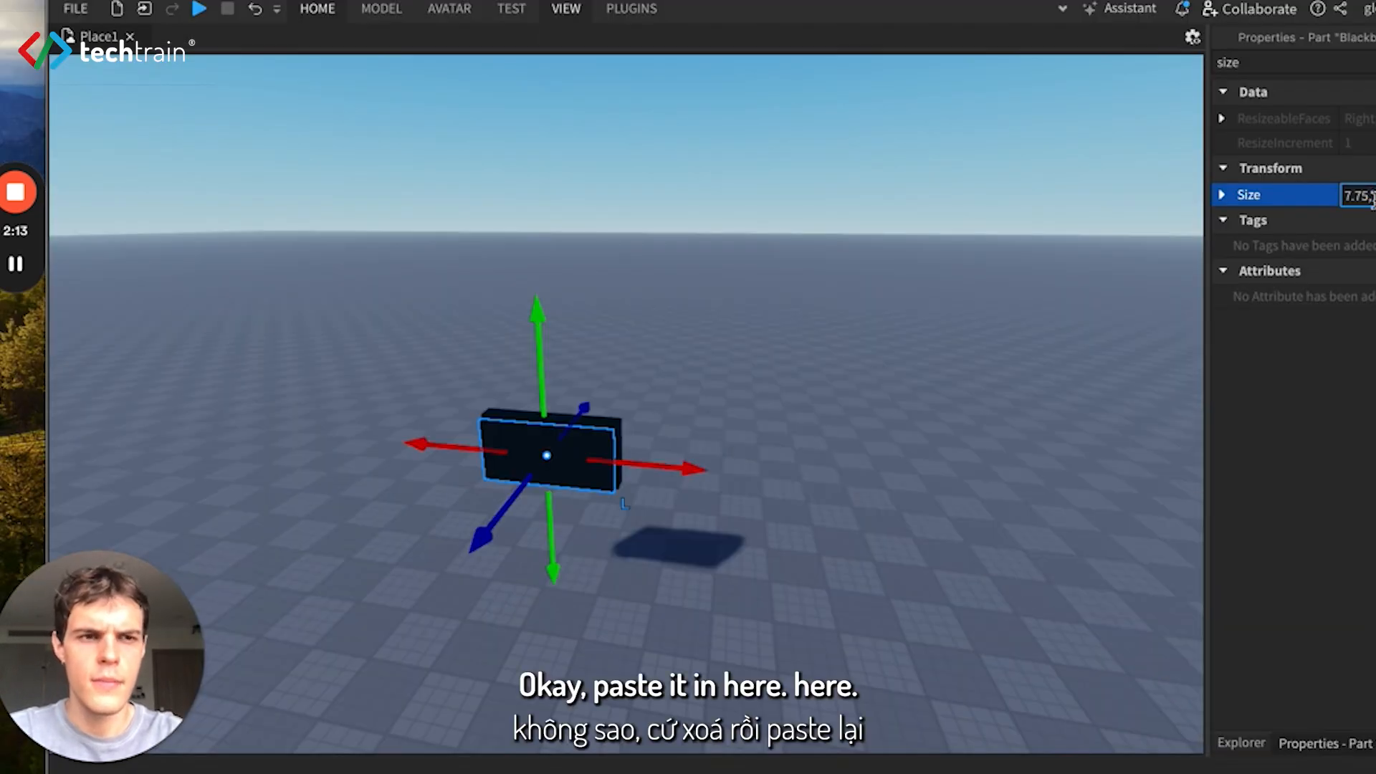
pyautogui.moveTo(1375, 197); pyautogui.dragTo(1357, 197)
pyautogui.press('BackSpace')
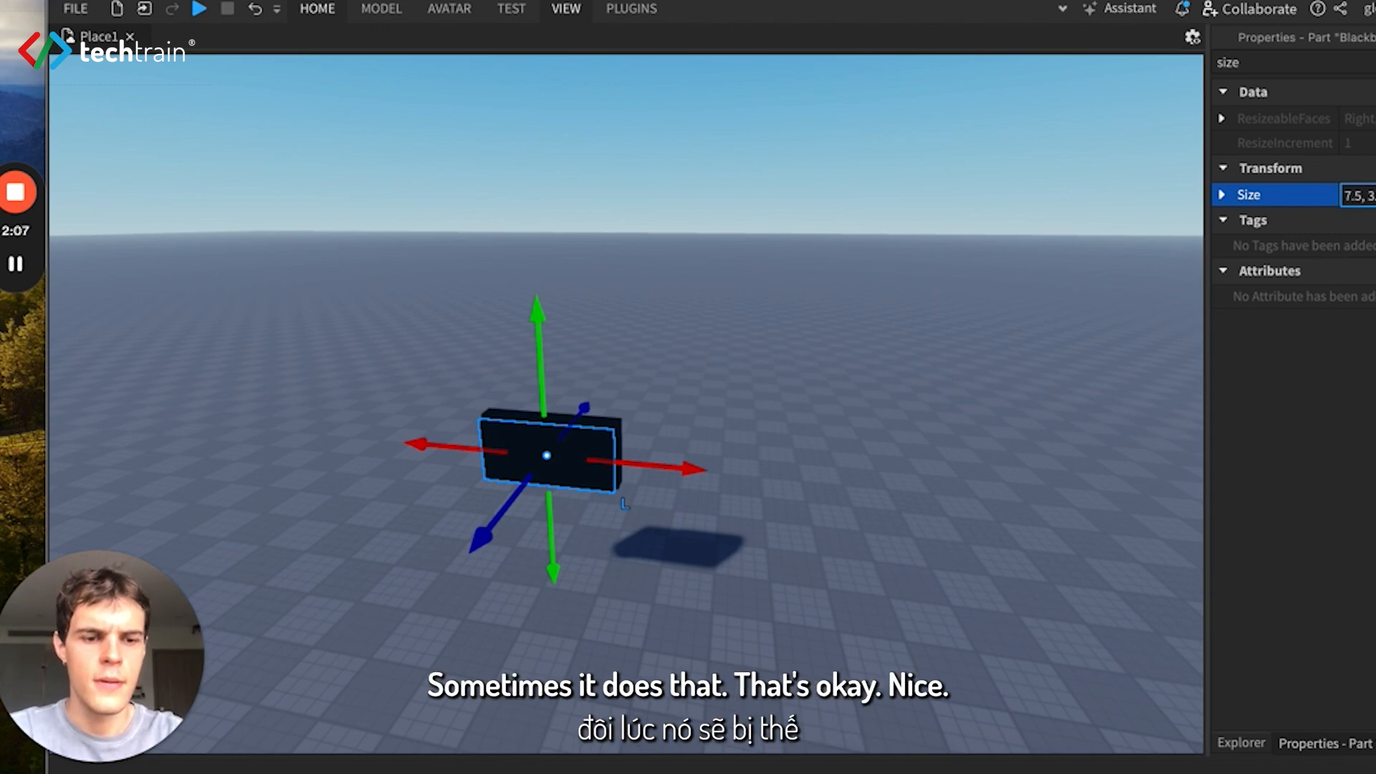
pyautogui.press('Return')
# - Select the second Blackboard part, filter its properties by "color" and set its BrickColor to lime green
pyautogui.click(1242, 739)
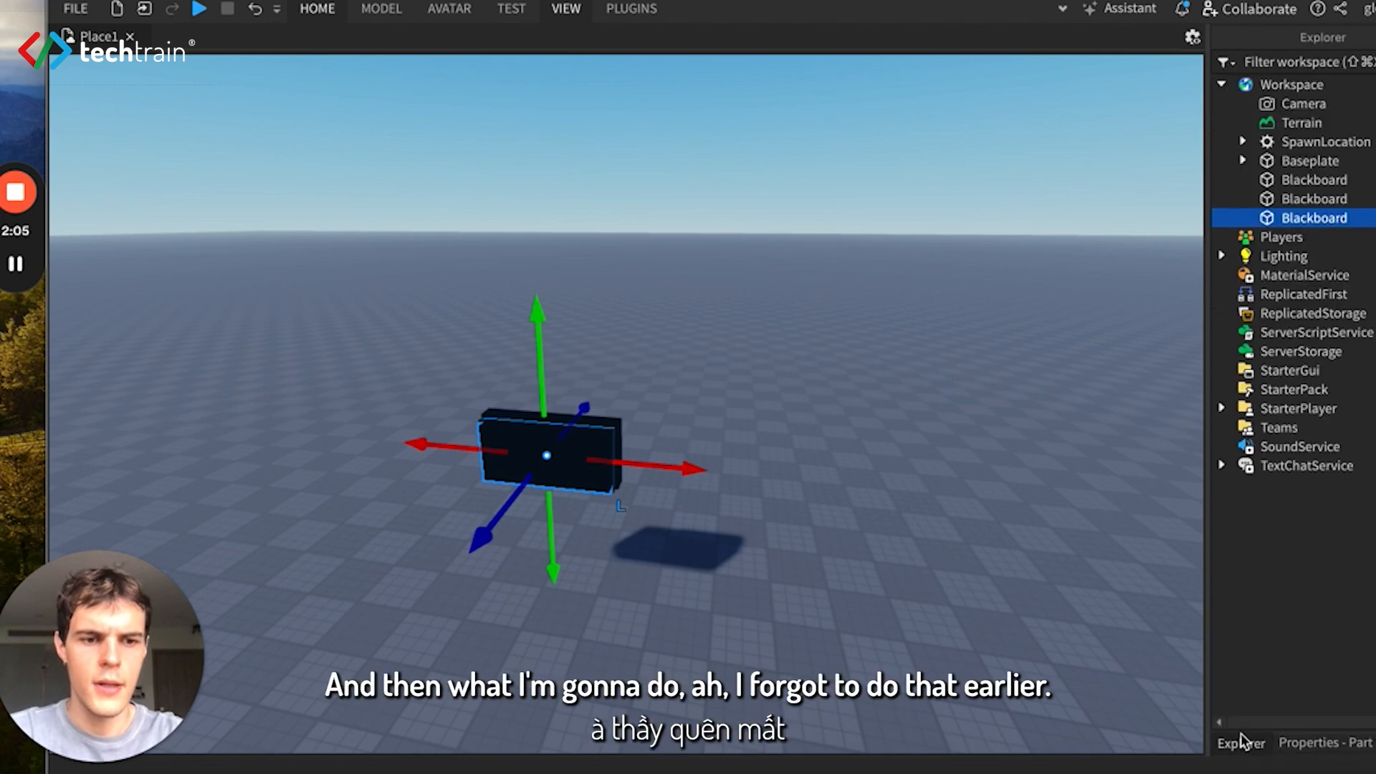
pyautogui.click(1314, 201)
pyautogui.click(1333, 743)
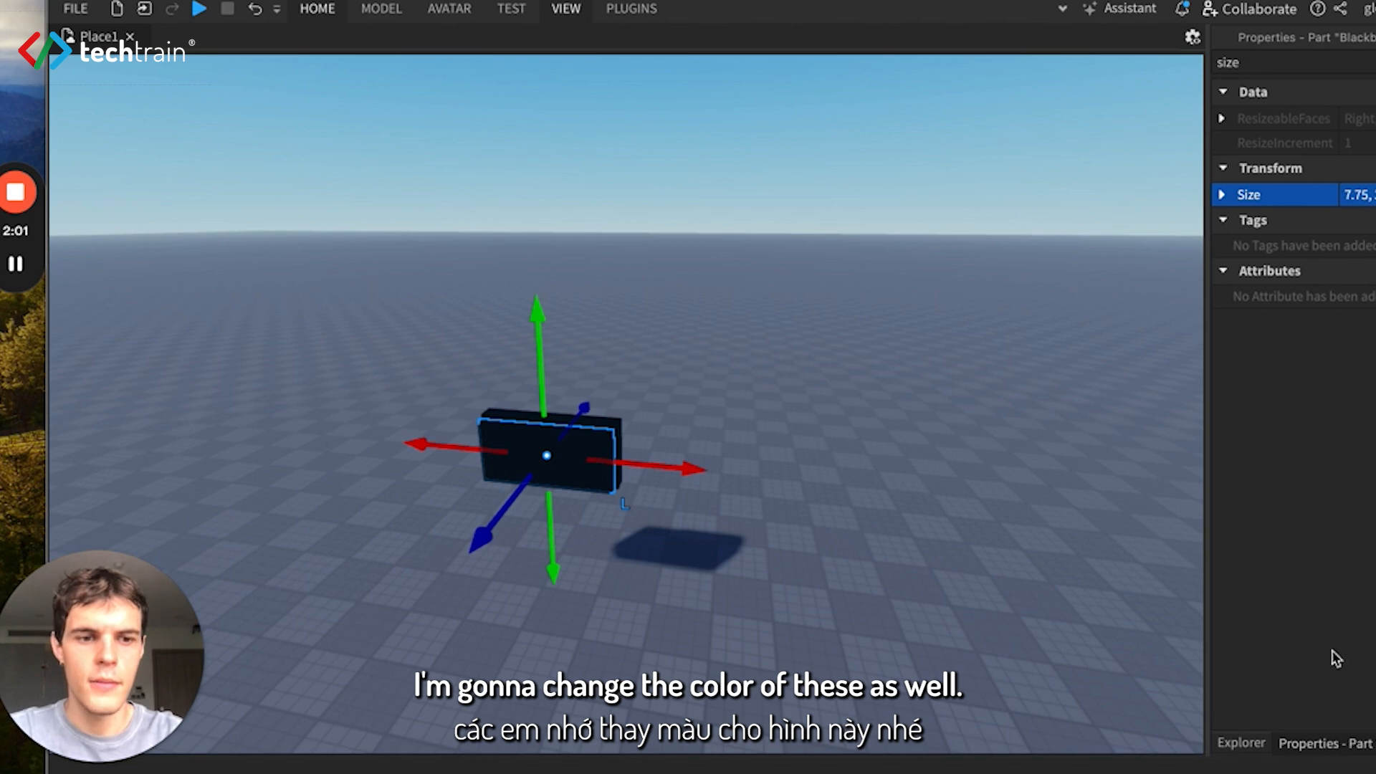
pyautogui.click(1314, 65)
pyautogui.hotkey('ctrl', 'a')
pyautogui.press('BackSpace')
pyautogui.write('color')
pyautogui.click(1364, 122)
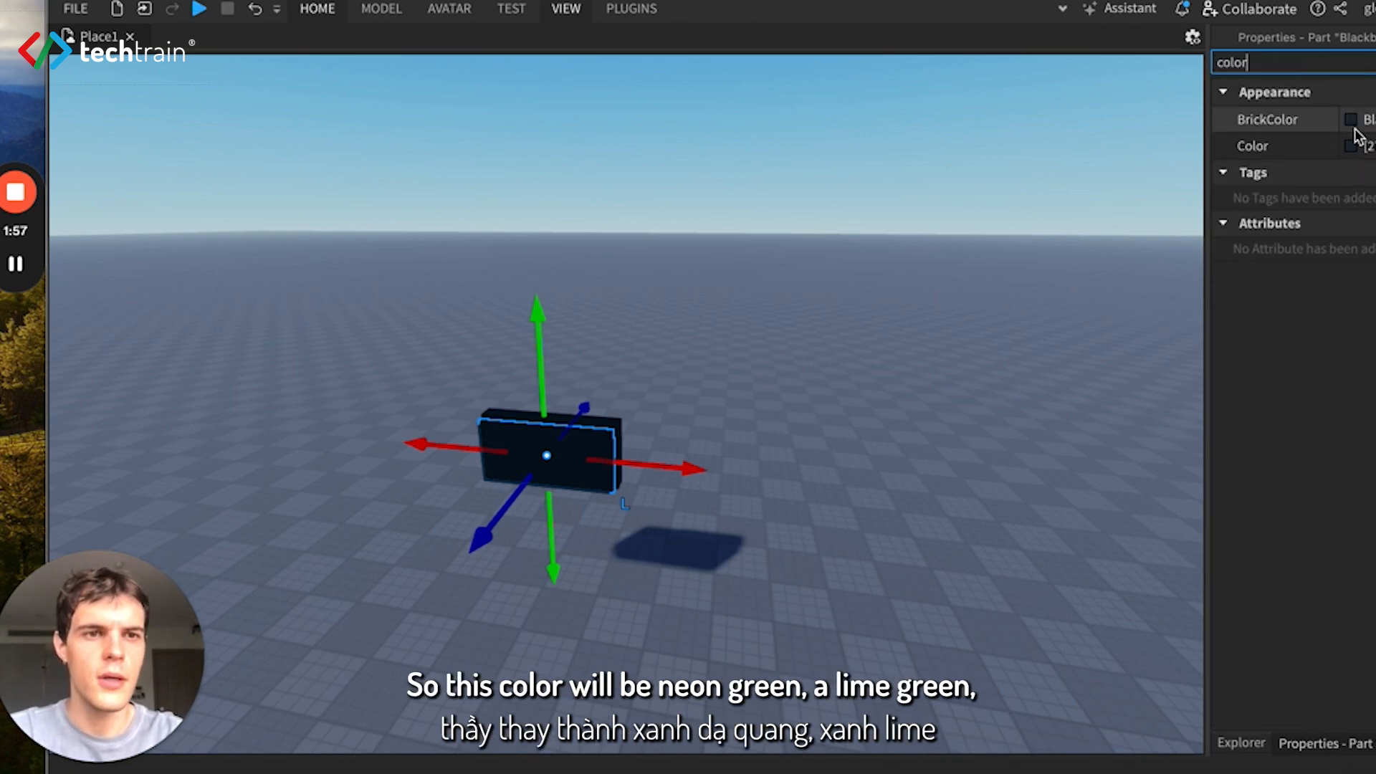
pyautogui.click(1363, 121)
pyautogui.click(1252, 234)
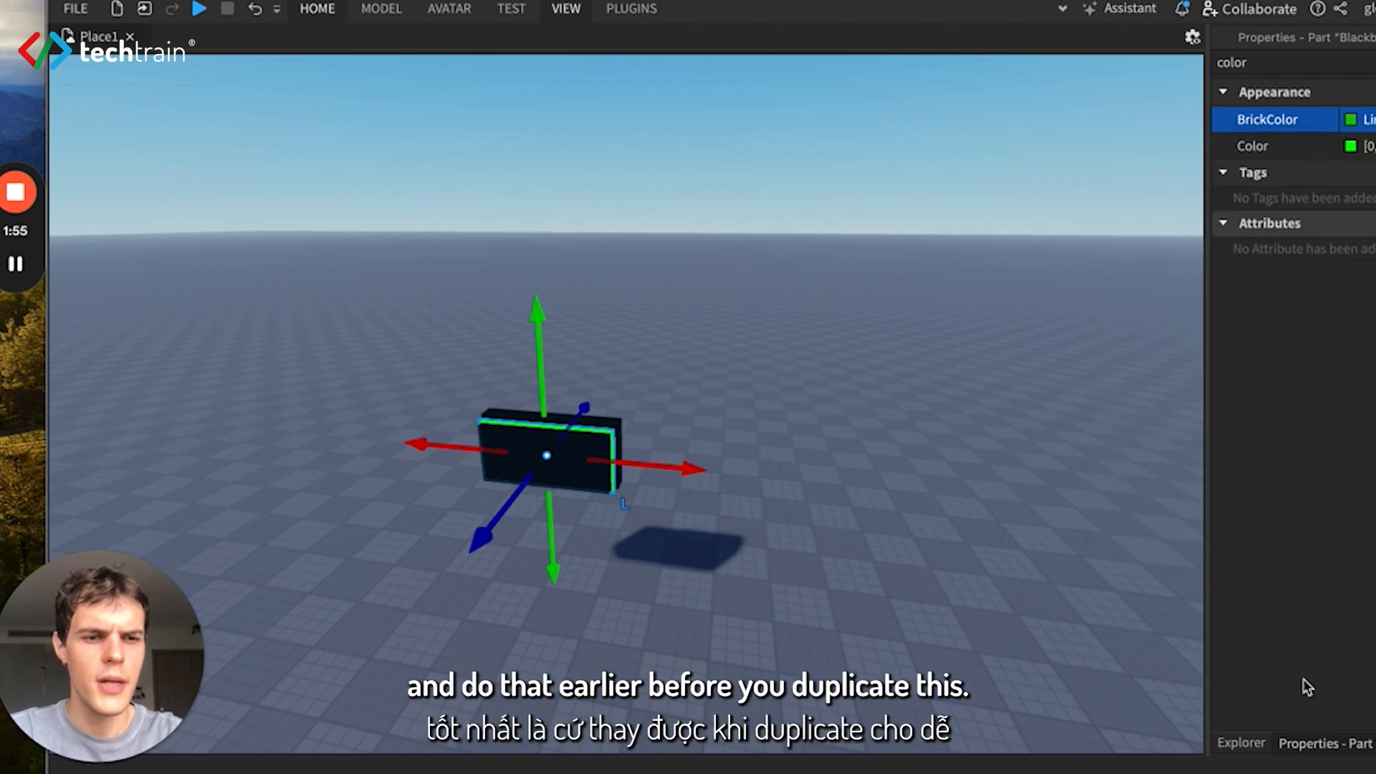
# - Set the BrickColor of the third Blackboard part to the same lime green
pyautogui.click(1242, 743)
pyautogui.click(1315, 218)
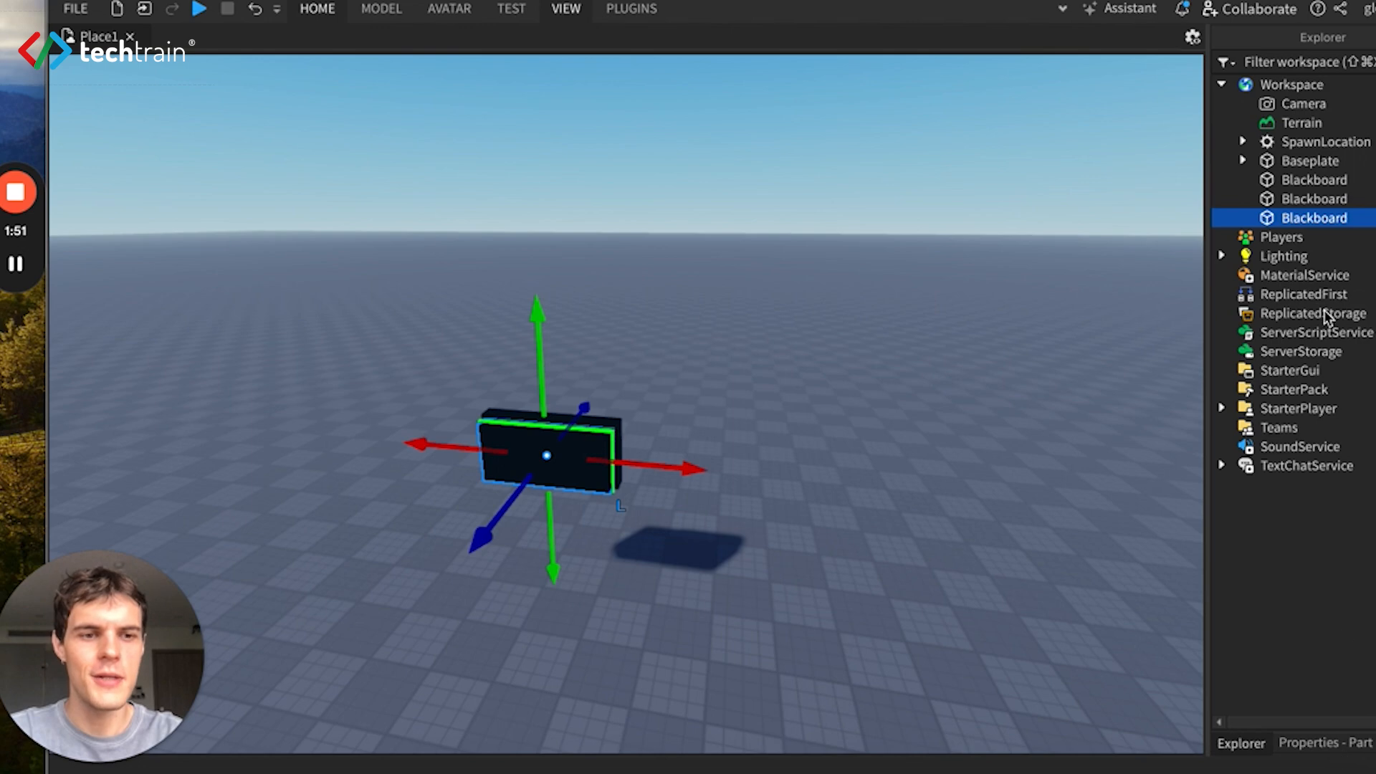
pyautogui.click(1329, 744)
pyautogui.click(1357, 122)
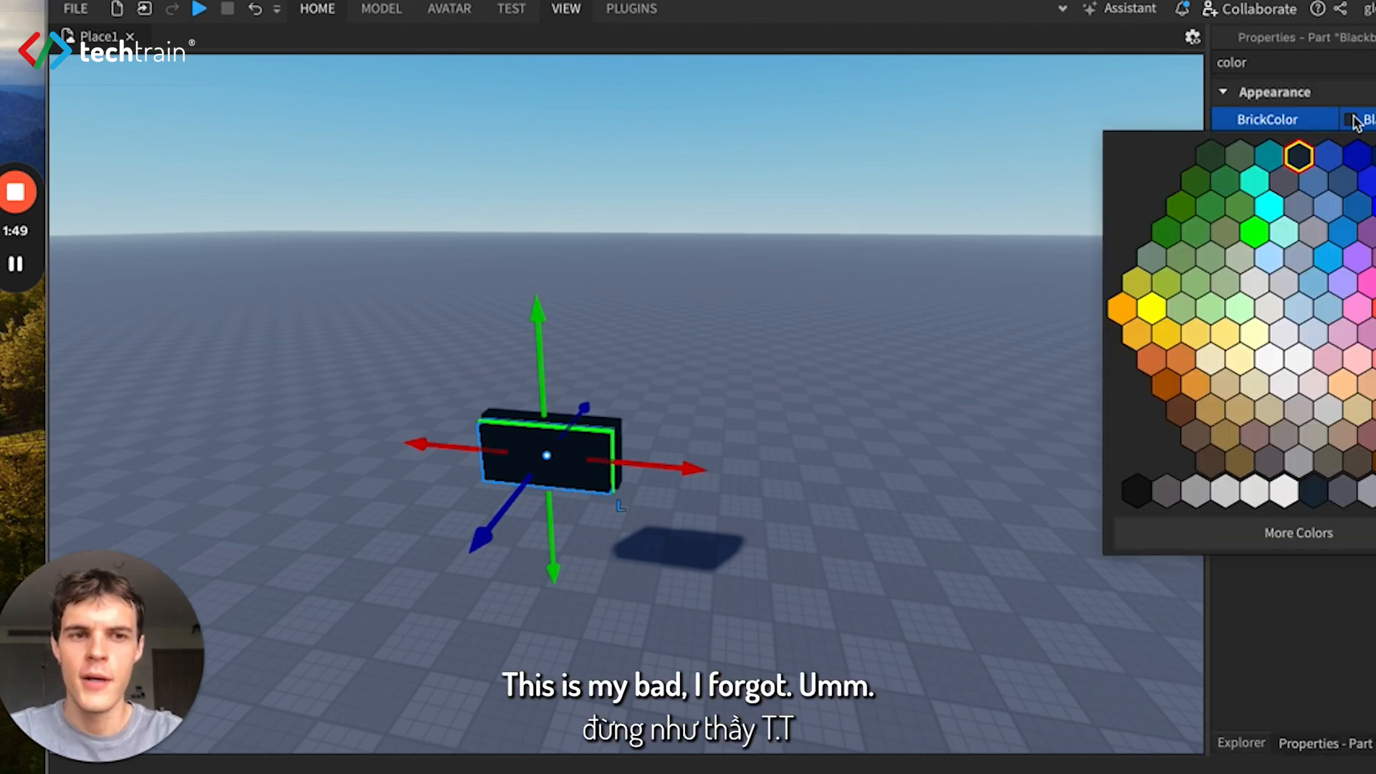
pyautogui.click(1262, 235)
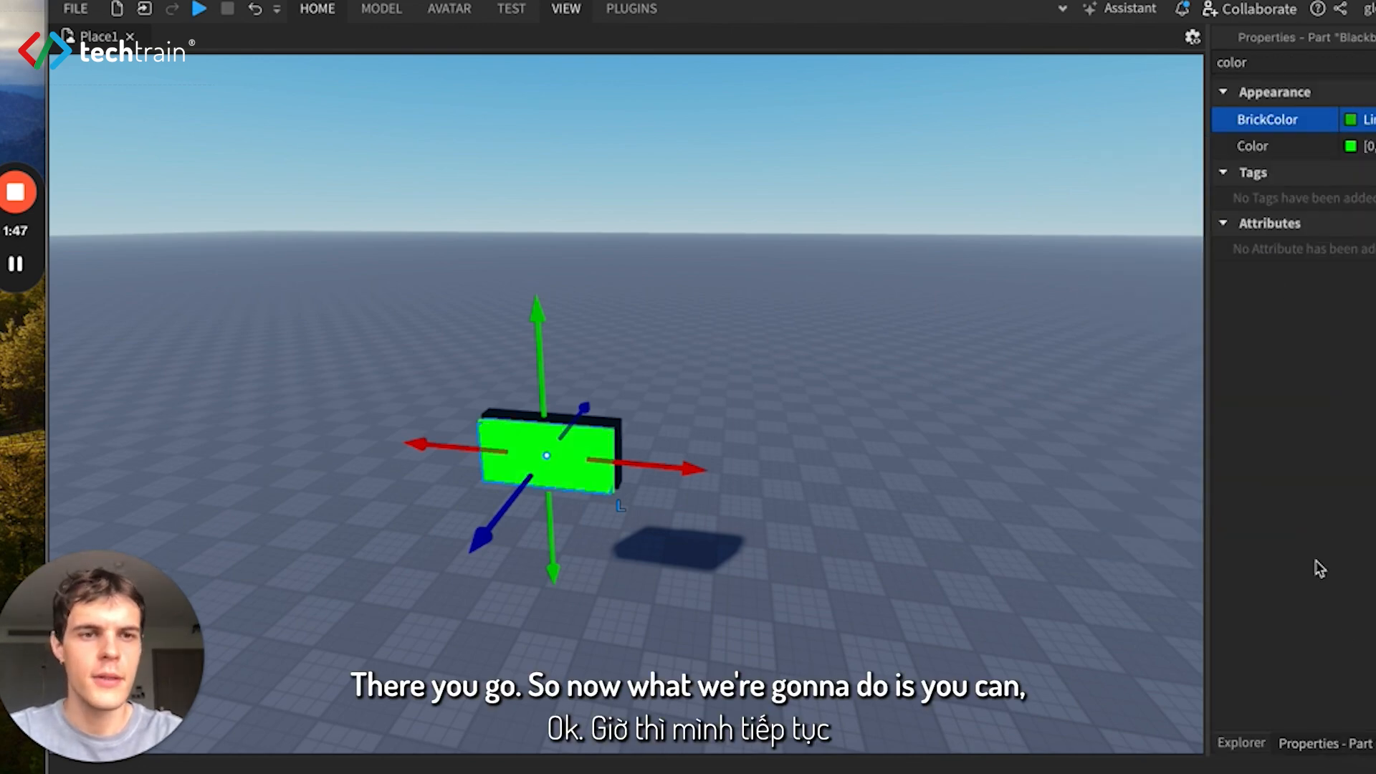
pyautogui.click(1241, 744)
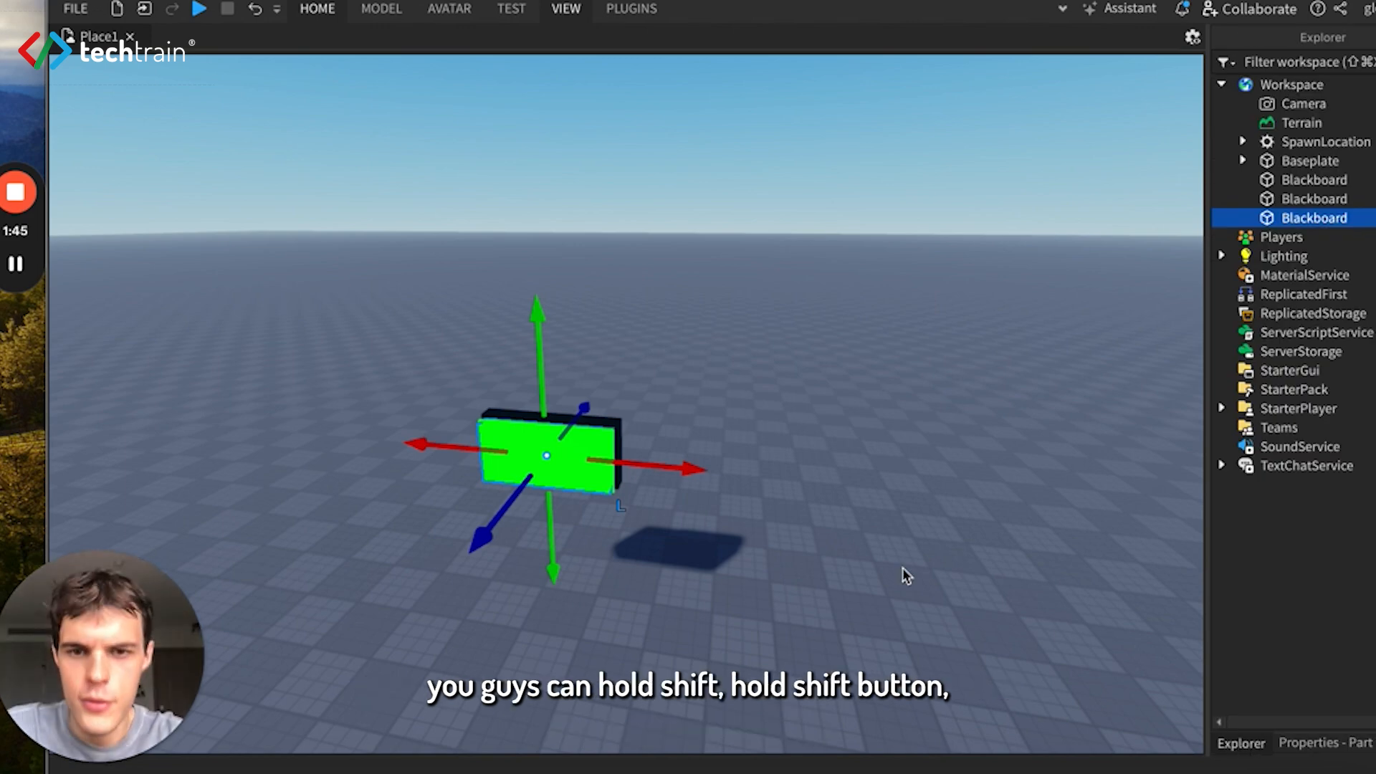
pyautogui.click(800, 437)
pyautogui.scroll(5, 803, 441)
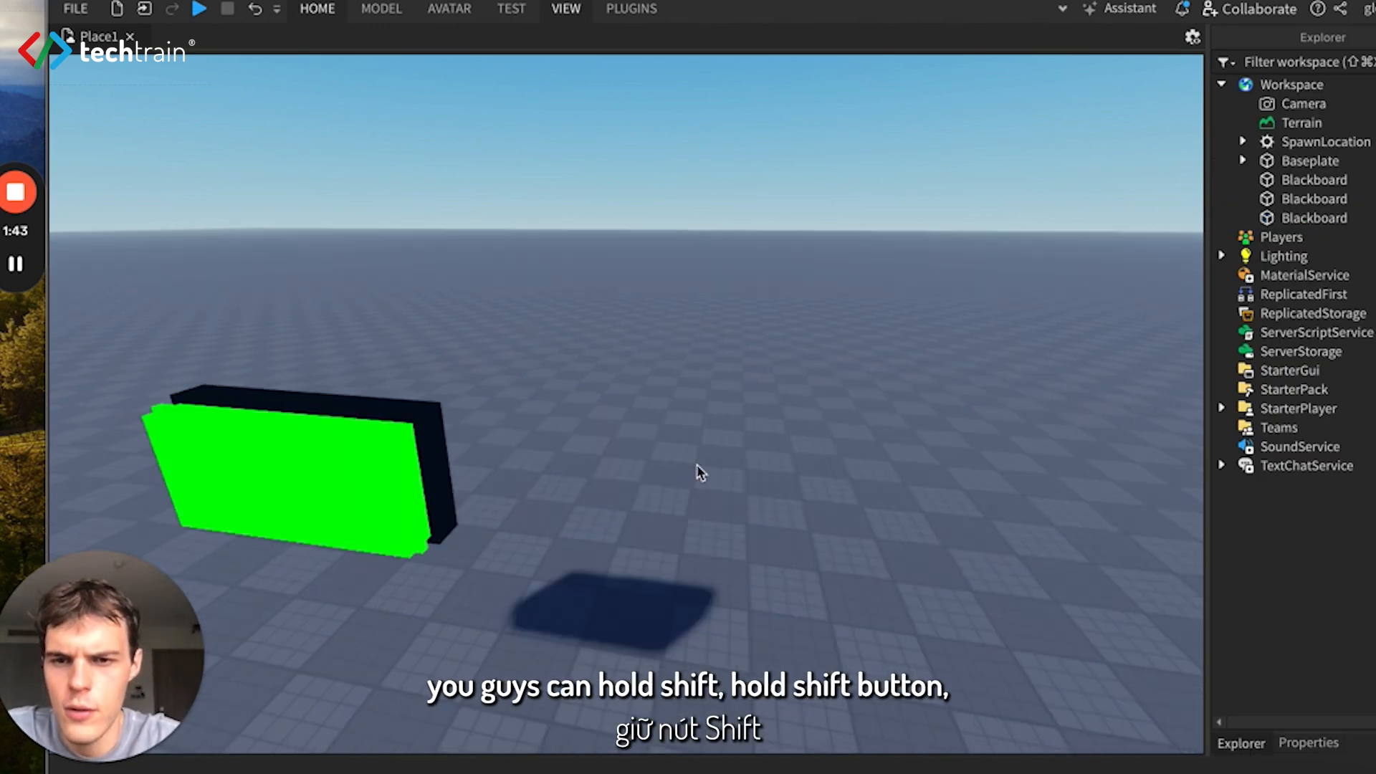
pyautogui.click(387, 493)
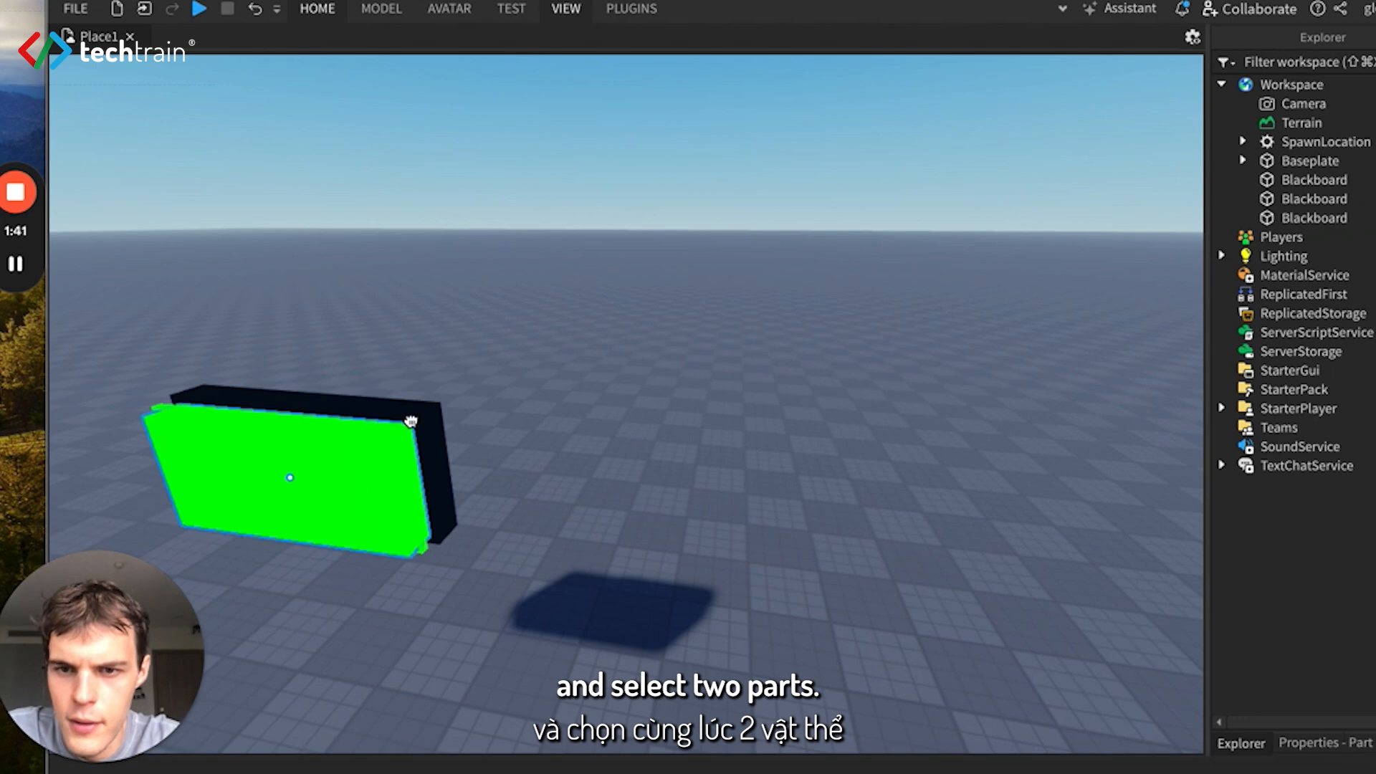
pyautogui.keyDown('shift'); pyautogui.click(389, 474); pyautogui.keyUp('shift')
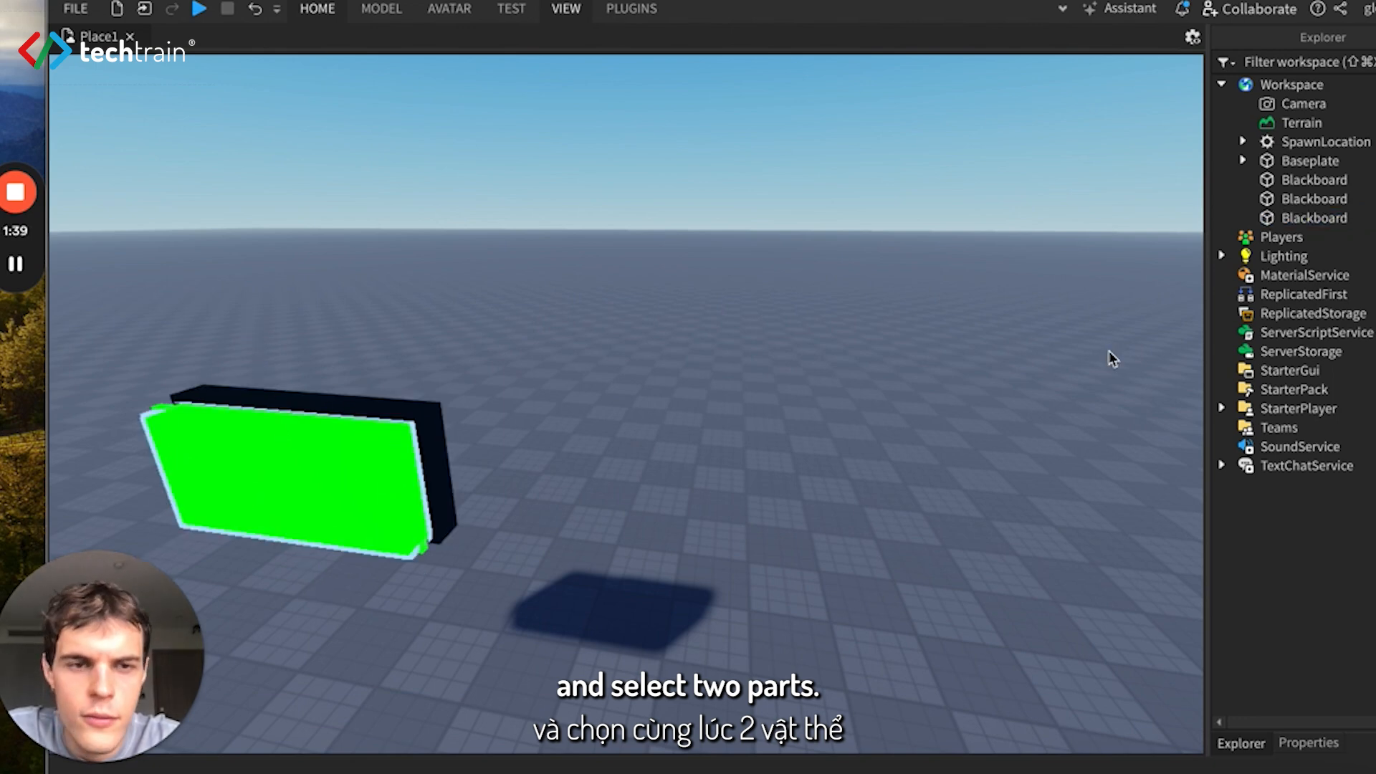
pyautogui.click(1312, 218)
pyautogui.click(1301, 200)
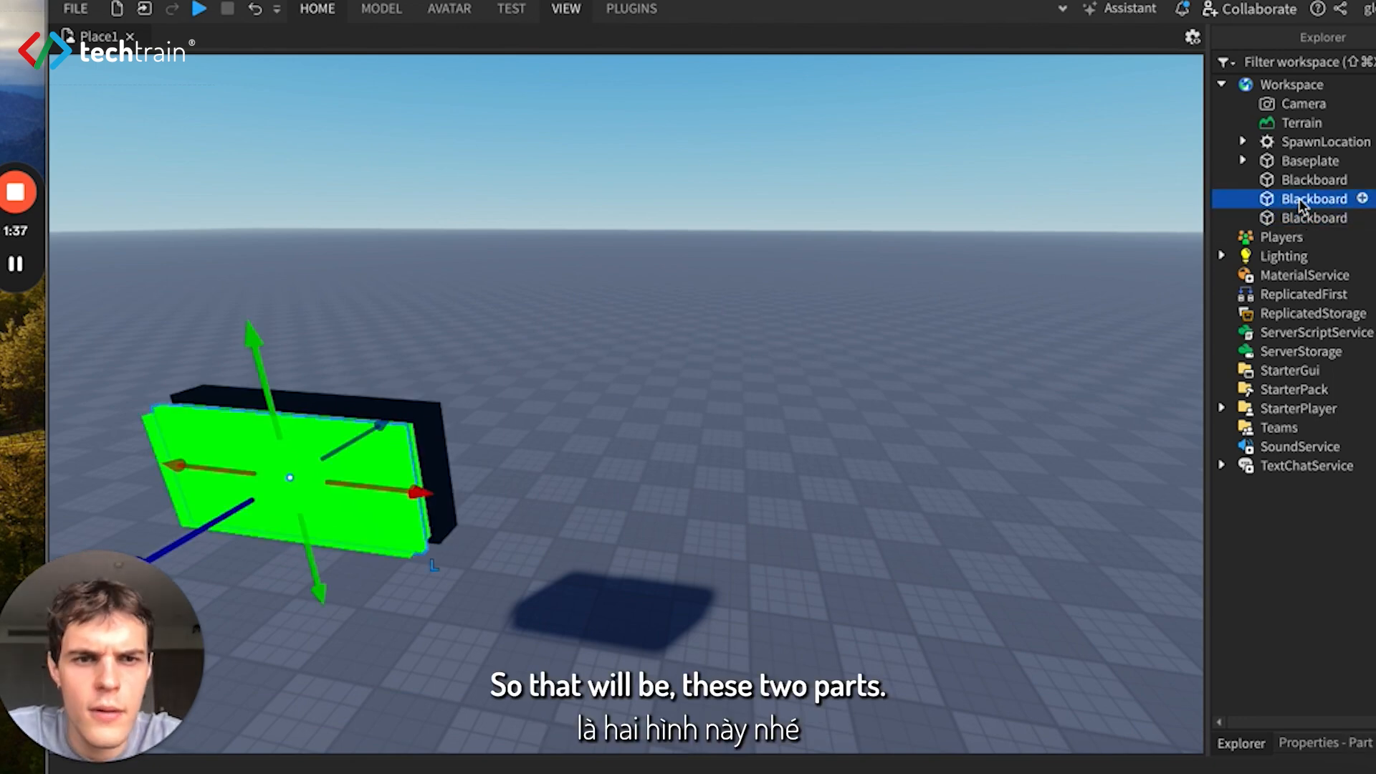
pyautogui.keyDown('shift'); pyautogui.click(1301, 217); pyautogui.keyUp('shift')
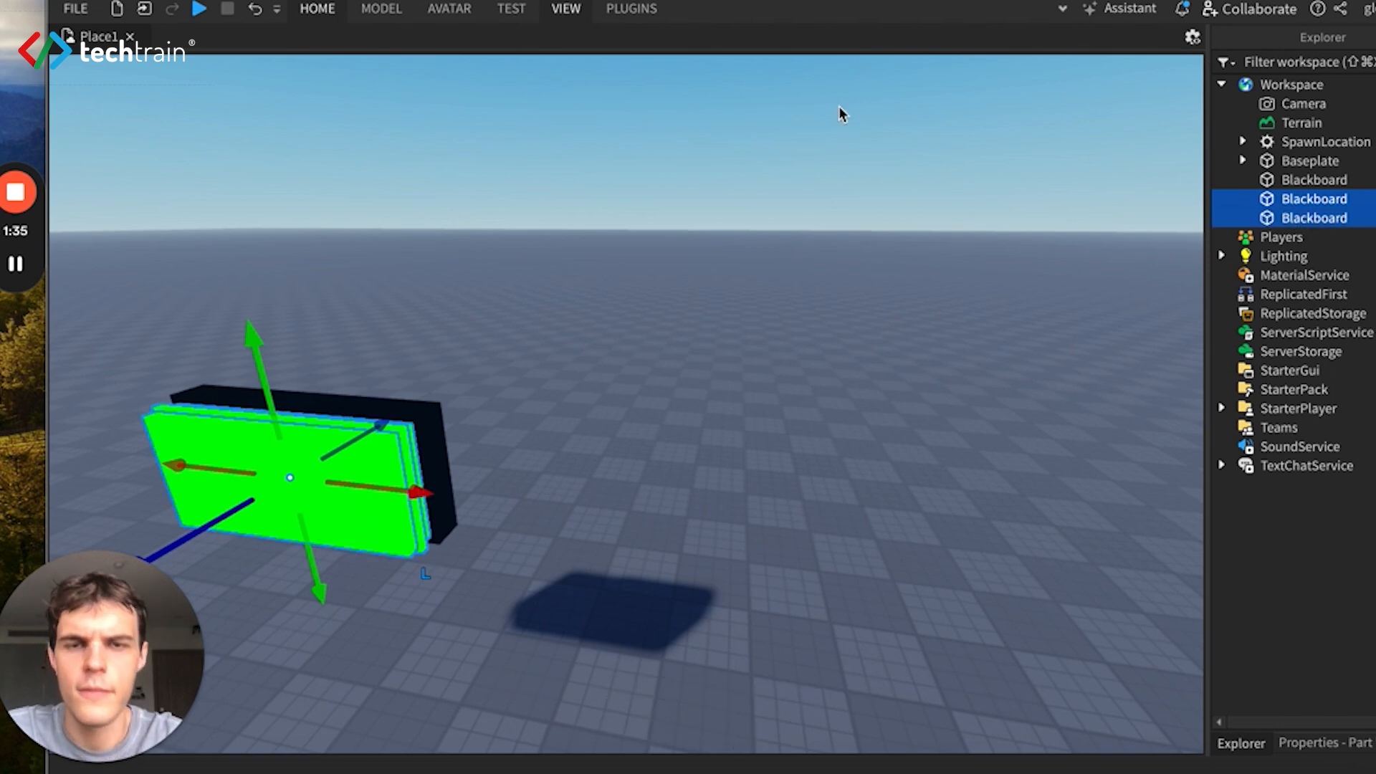
pyautogui.click(374, 11)
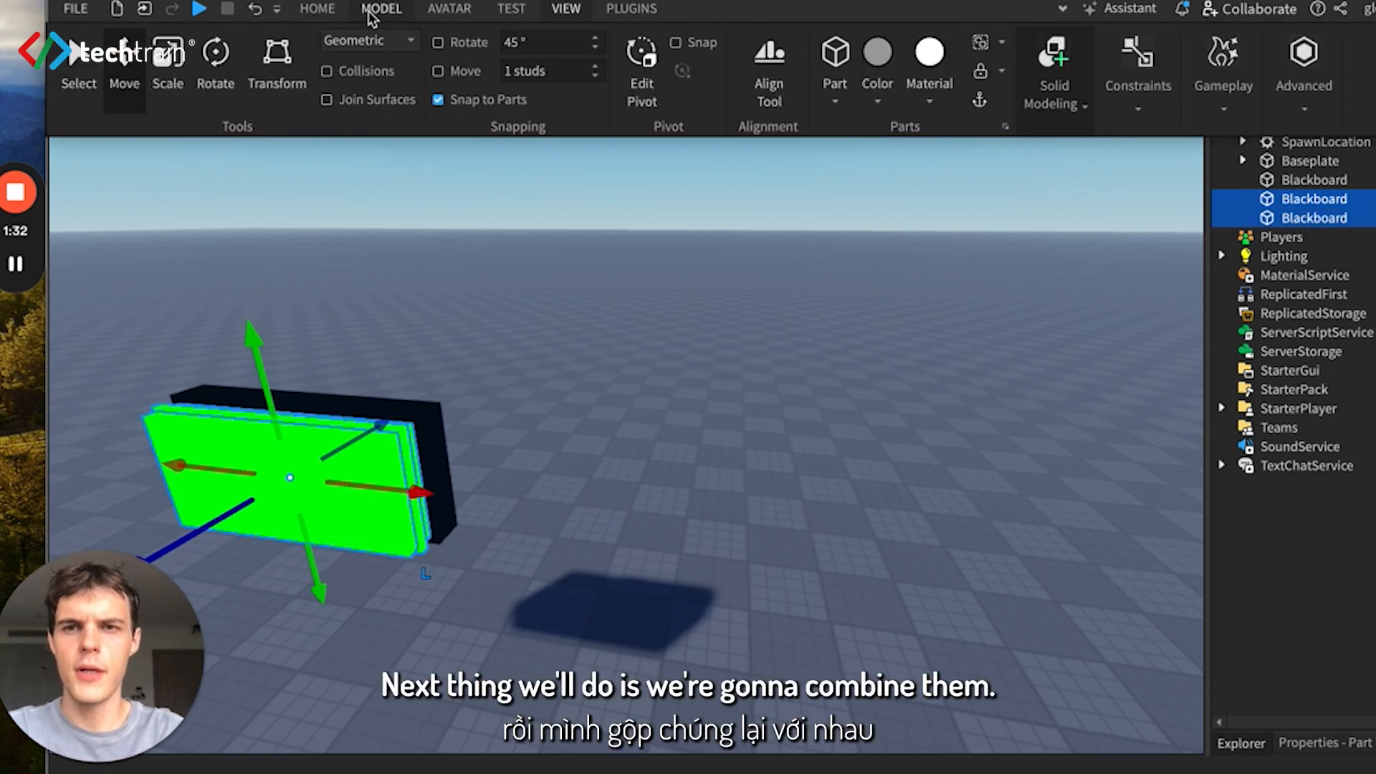
pyautogui.click(1078, 109)
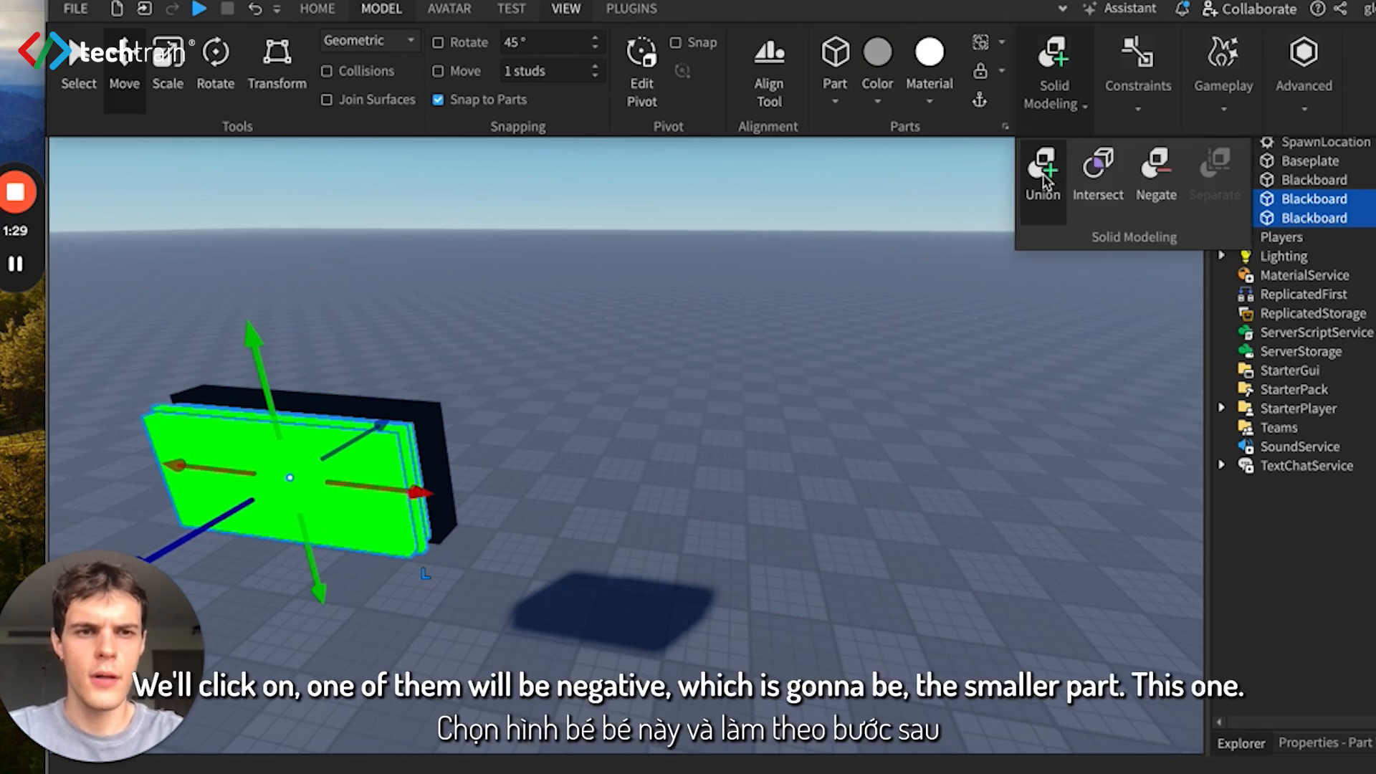
# - Select only the smaller green part, the last Blackboard in the workspace, and apply Negate to it
pyautogui.click(1313, 214)
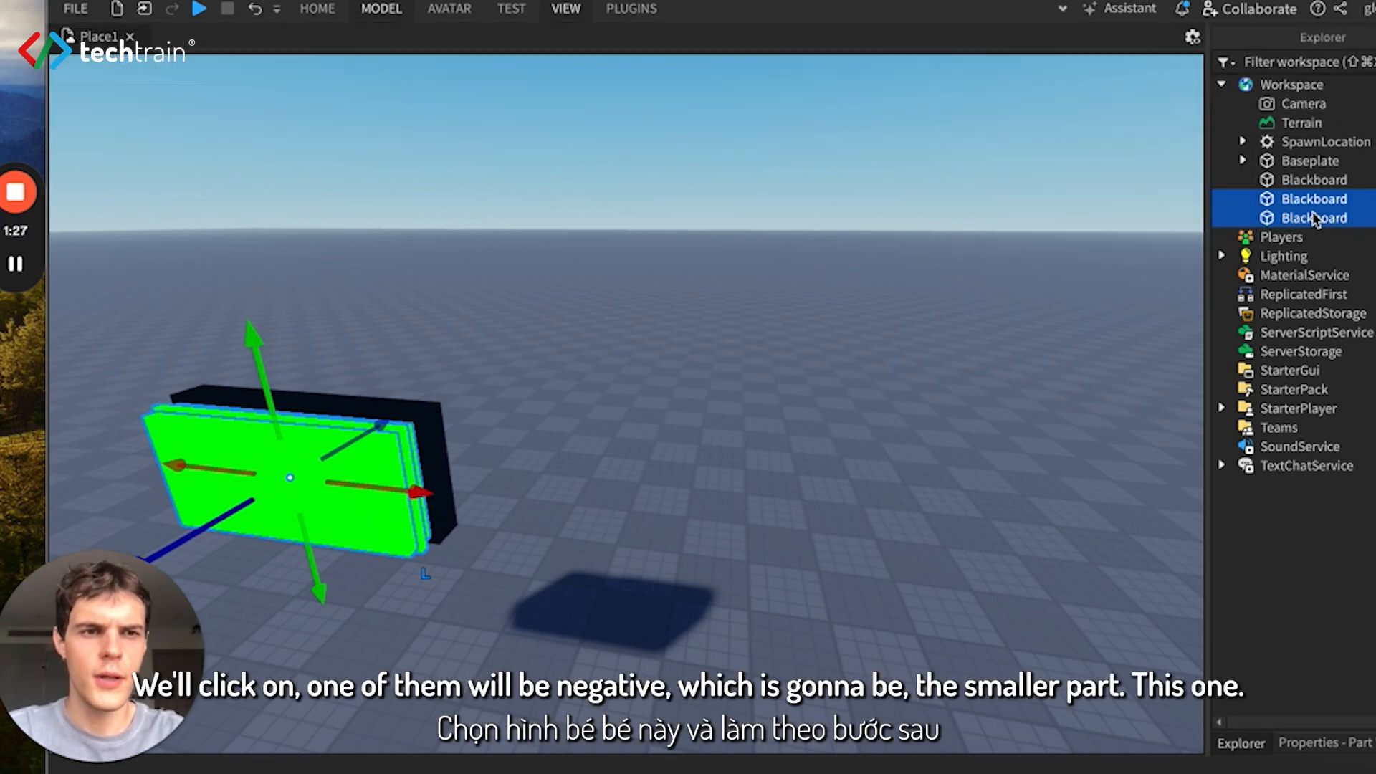
pyautogui.click(1320, 200)
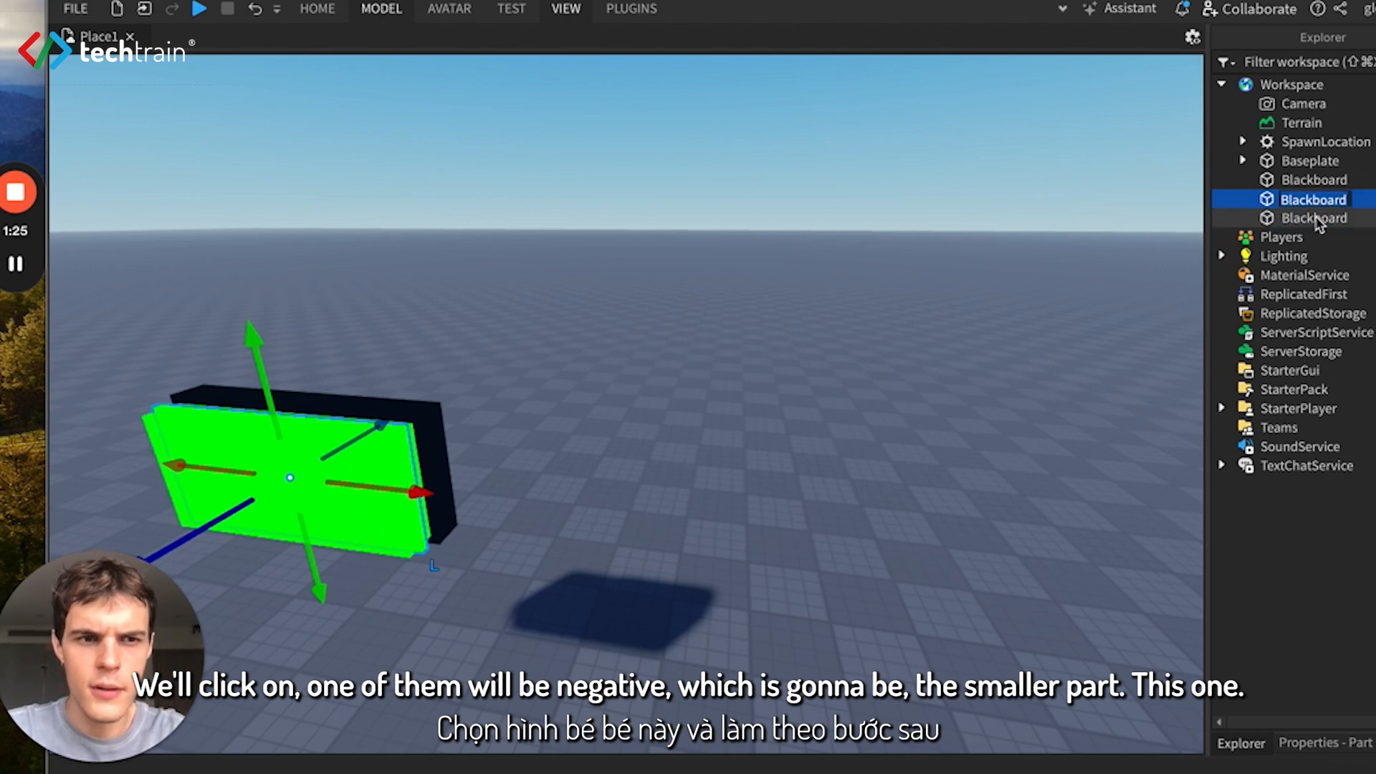
pyautogui.click(1315, 217)
pyautogui.click(1316, 200)
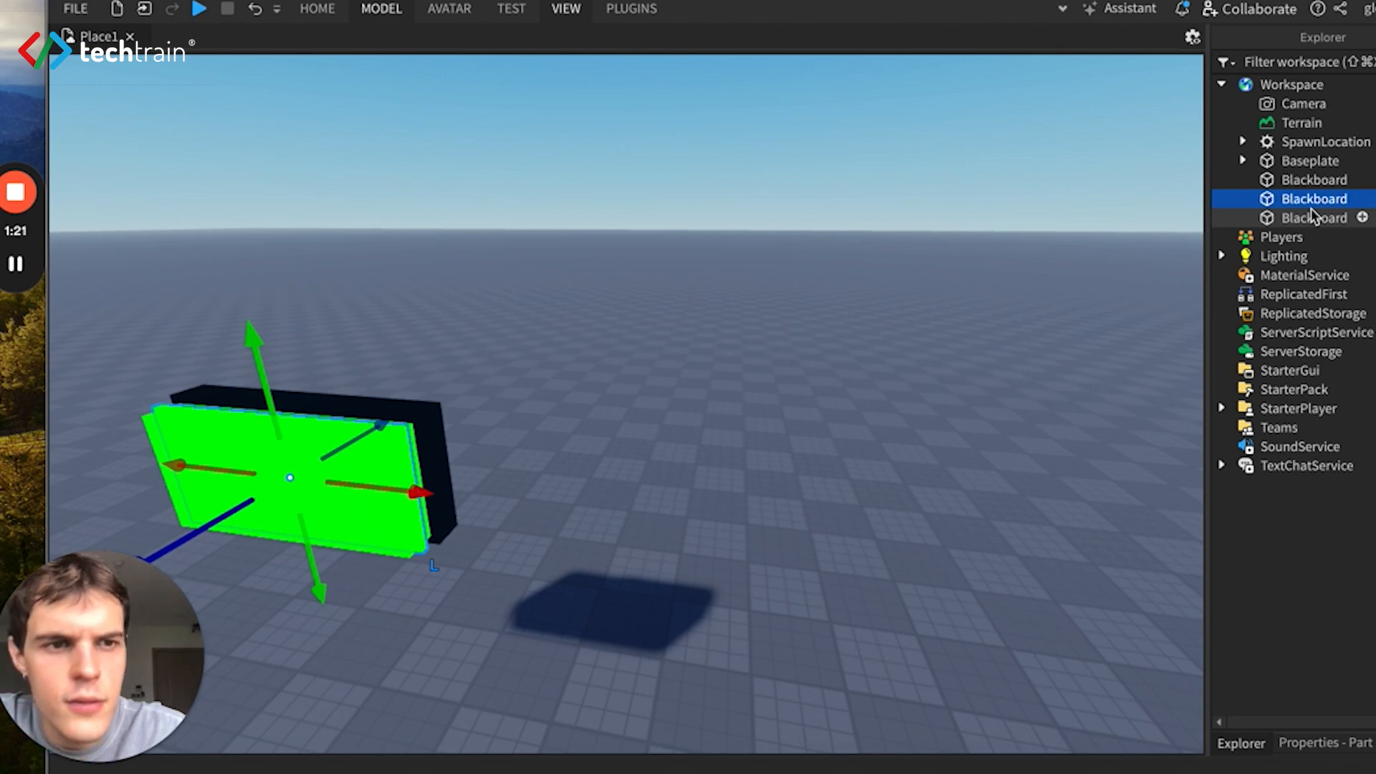
pyautogui.click(1315, 217)
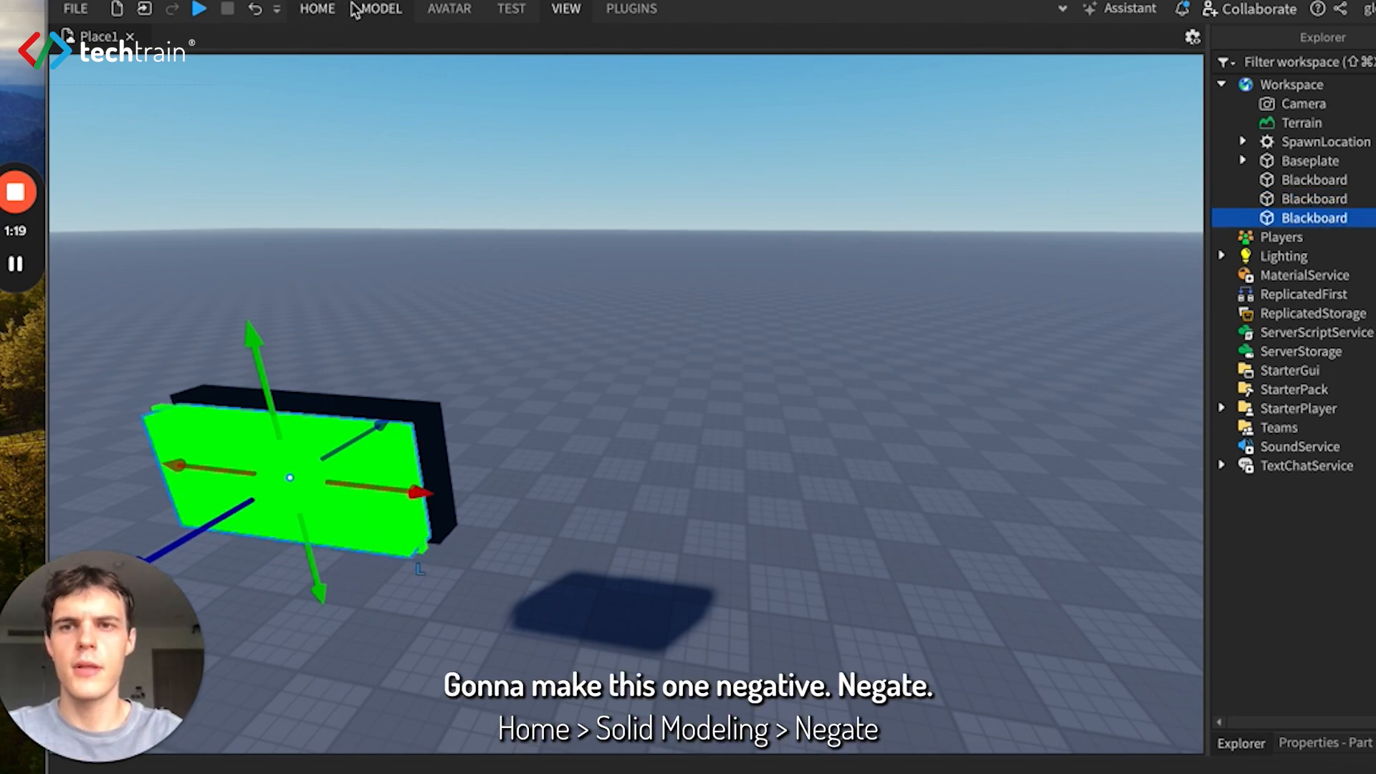
pyautogui.click(381, 9)
pyautogui.click(1082, 104)
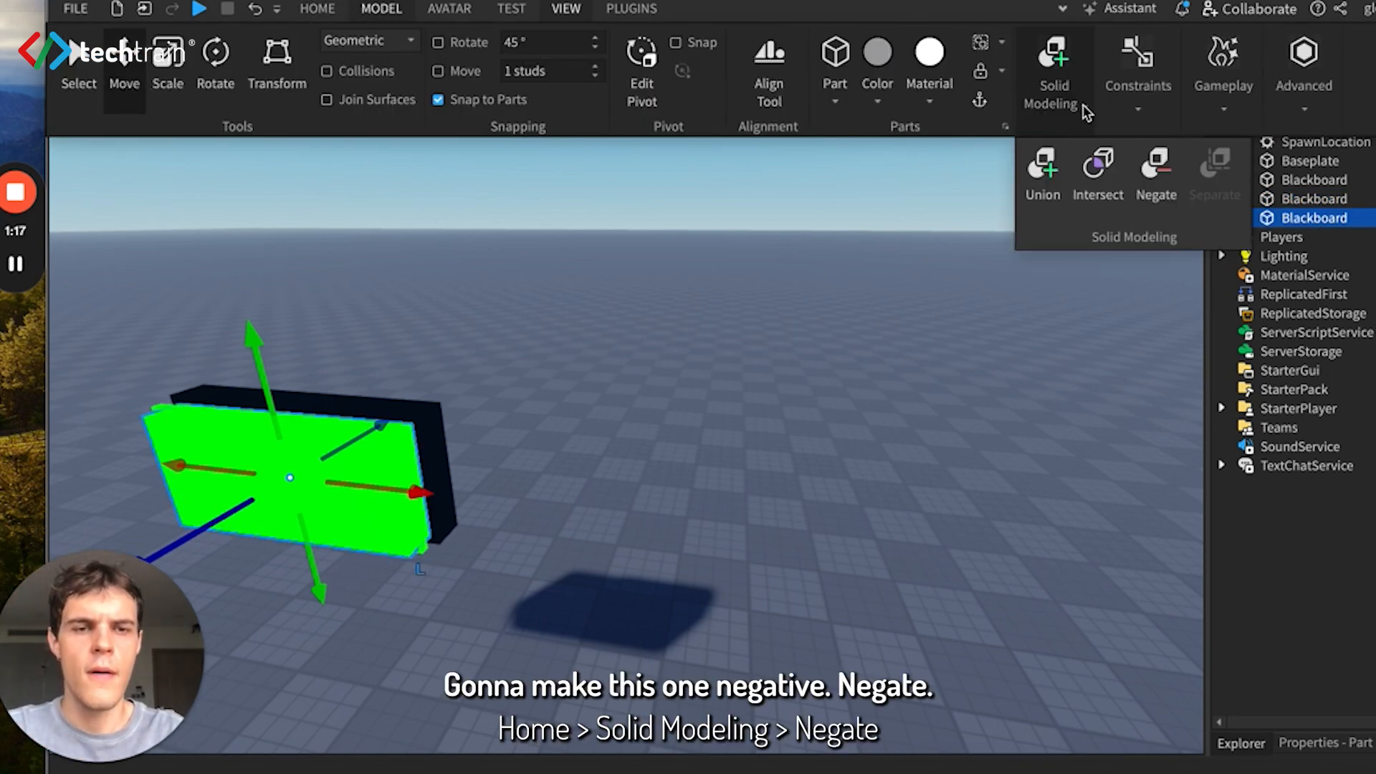
pyautogui.click(1156, 171)
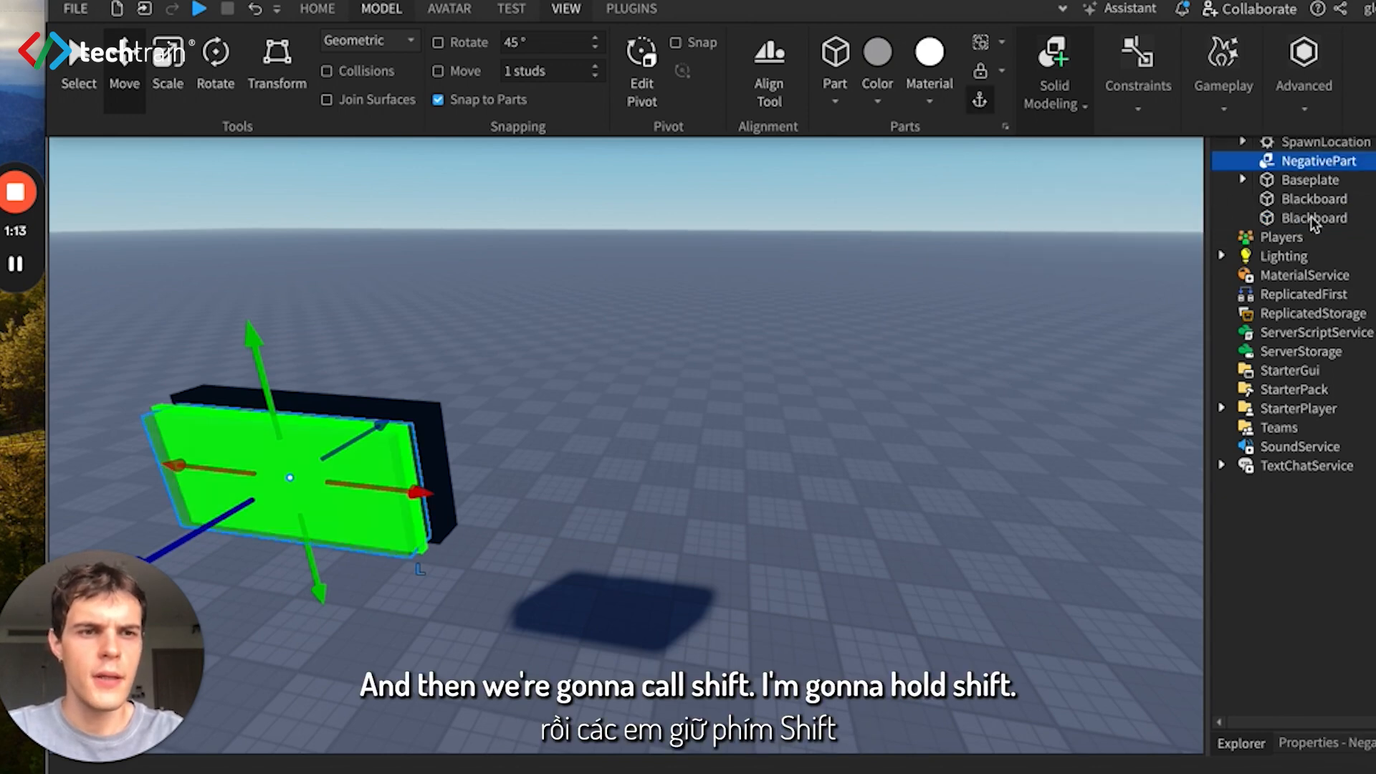
pyautogui.keyDown('shift'); pyautogui.click(1311, 216); pyautogui.keyUp('shift')
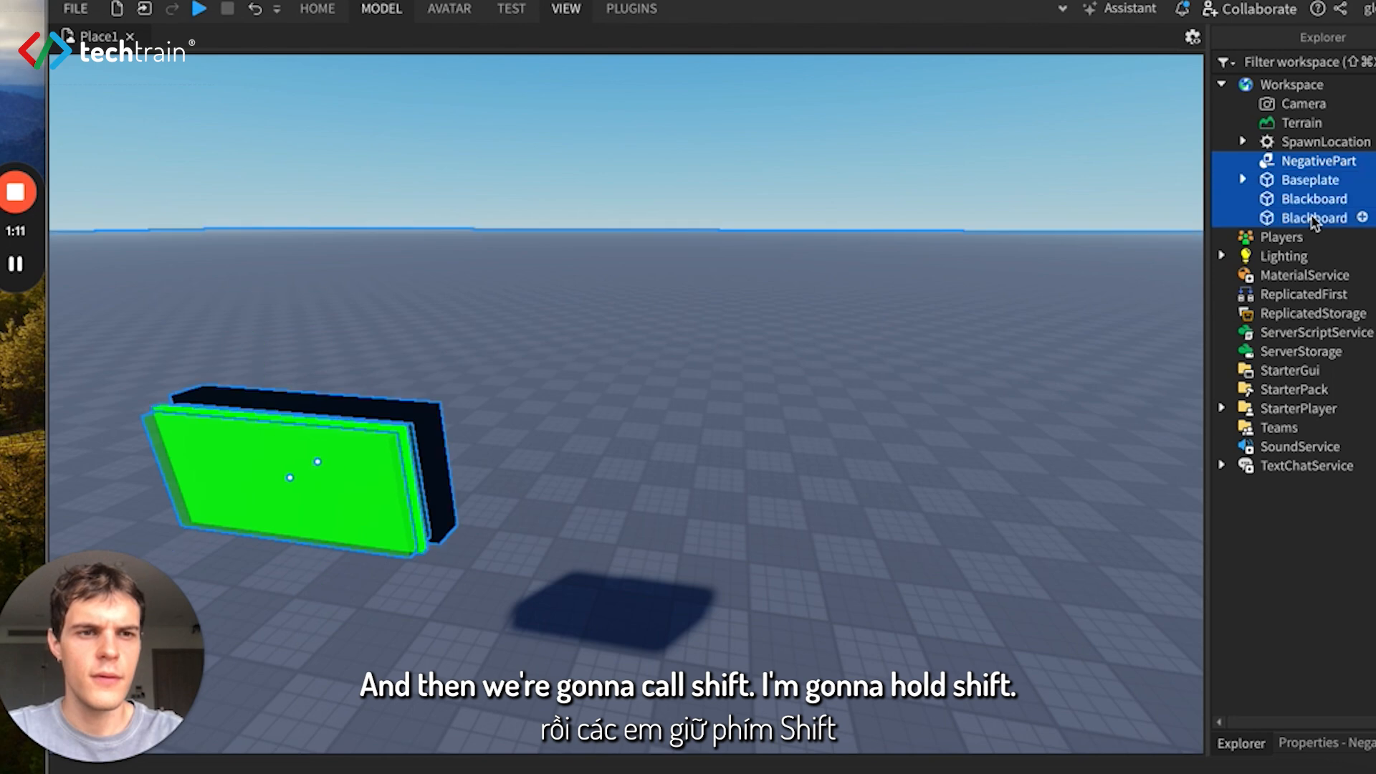
pyautogui.click(1317, 234)
pyautogui.moveTo(1316, 228); pyautogui.dragTo(355, 474)
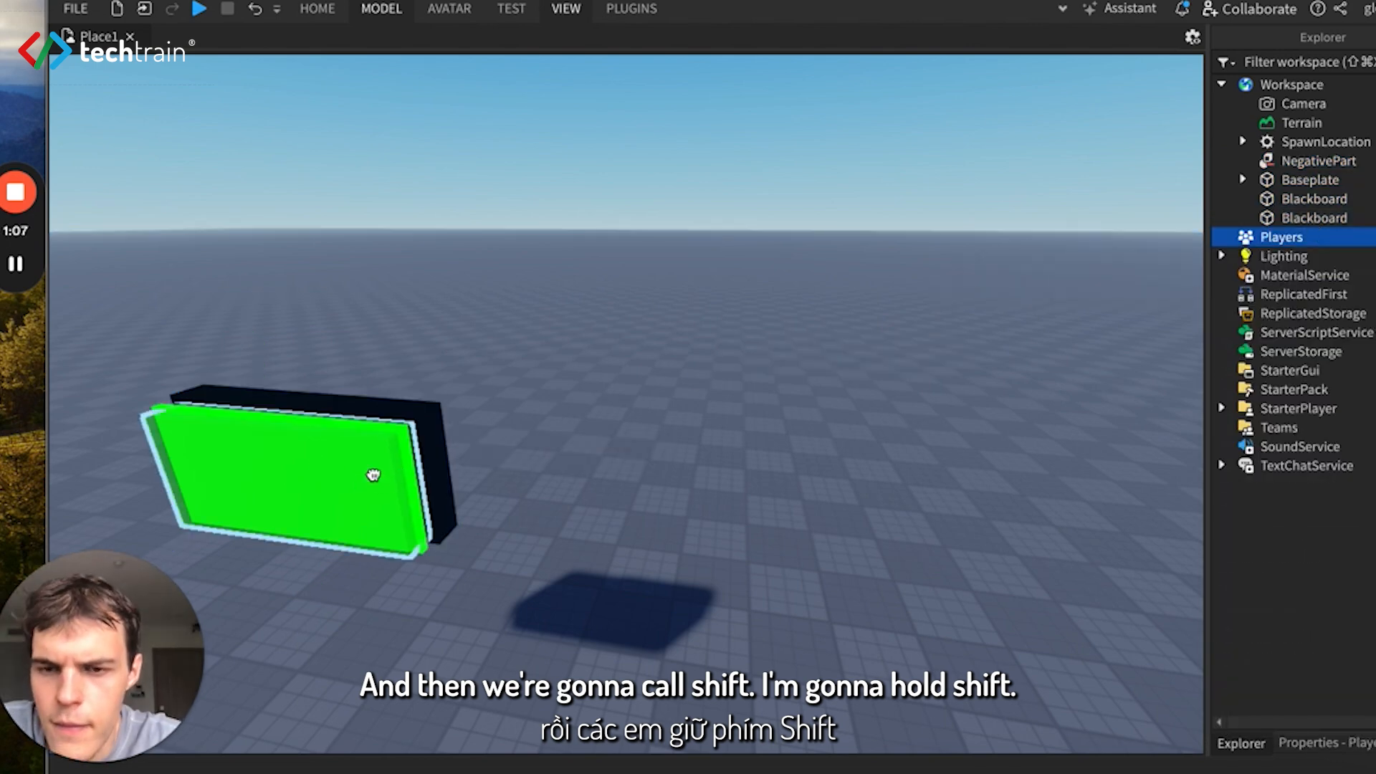
# - Select the negative part together with the larger green Blackboard part and combine them with Union
pyautogui.click(373, 475)
pyautogui.keyDown('shift'); pyautogui.click(437, 459); pyautogui.keyUp('shift')
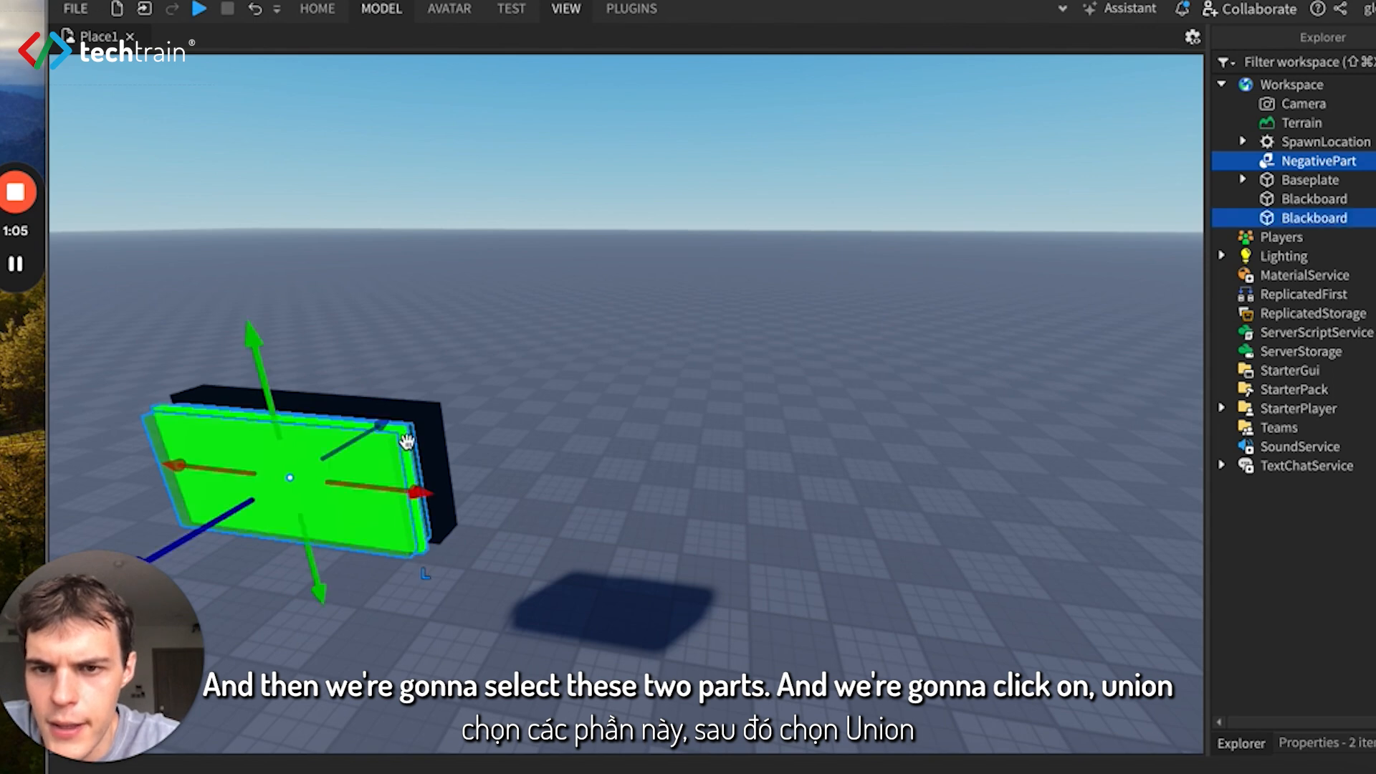
pyautogui.click(336, 7)
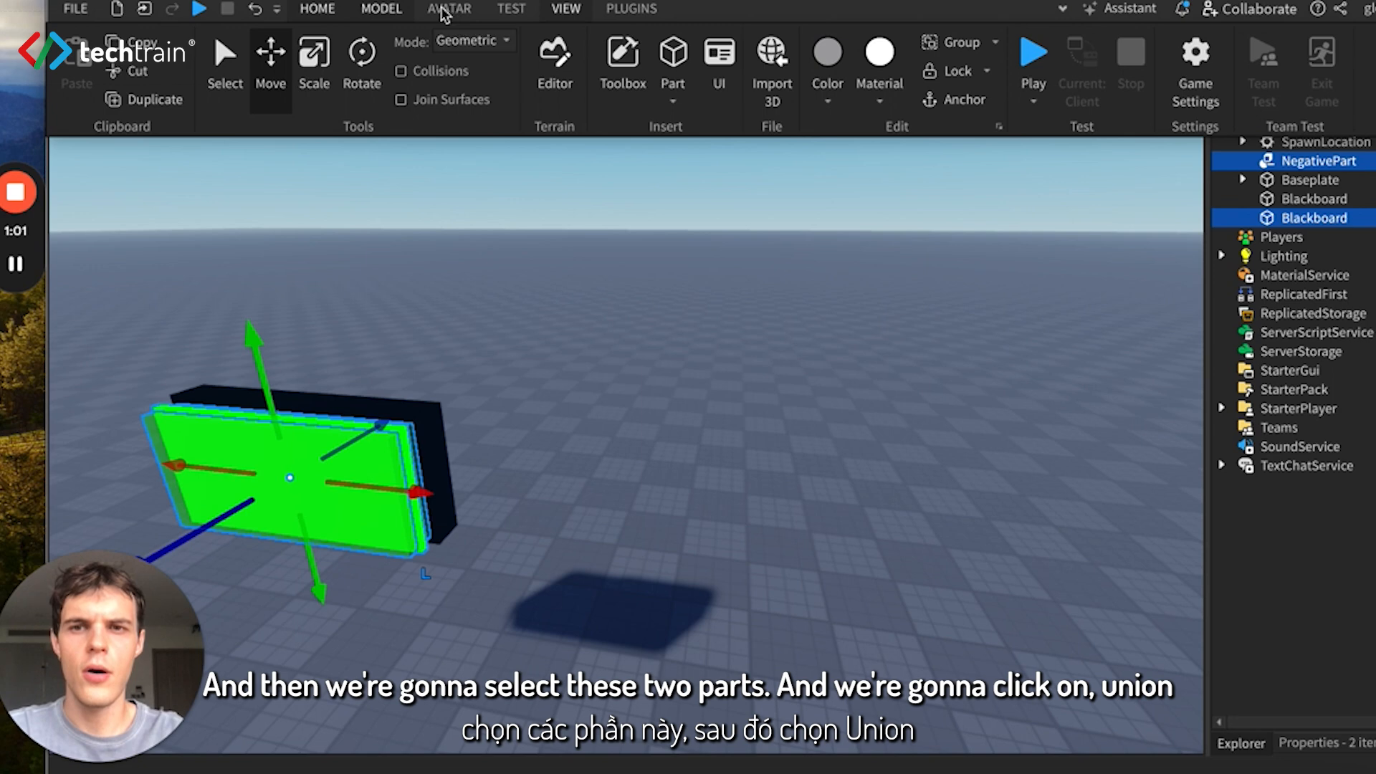
pyautogui.click(381, 14)
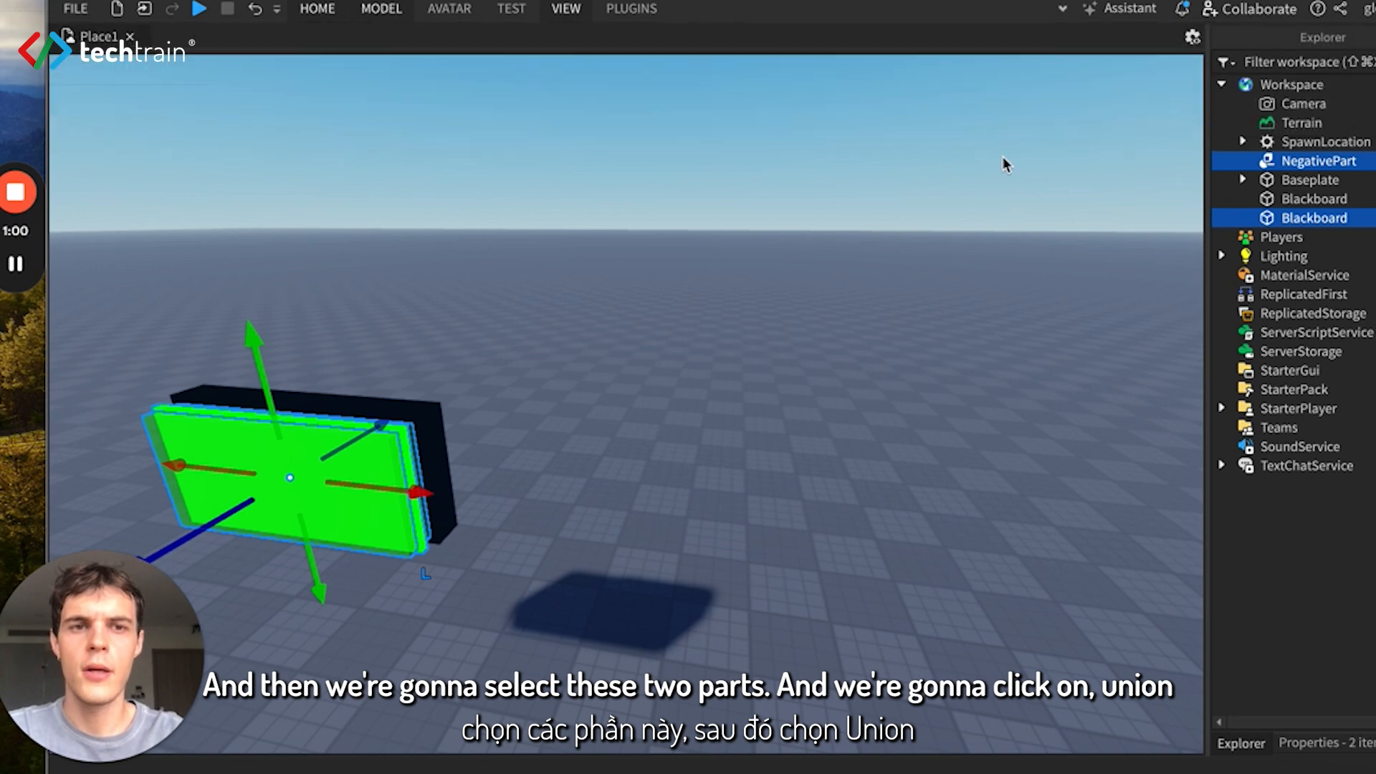
pyautogui.click(367, 8)
pyautogui.click(1071, 108)
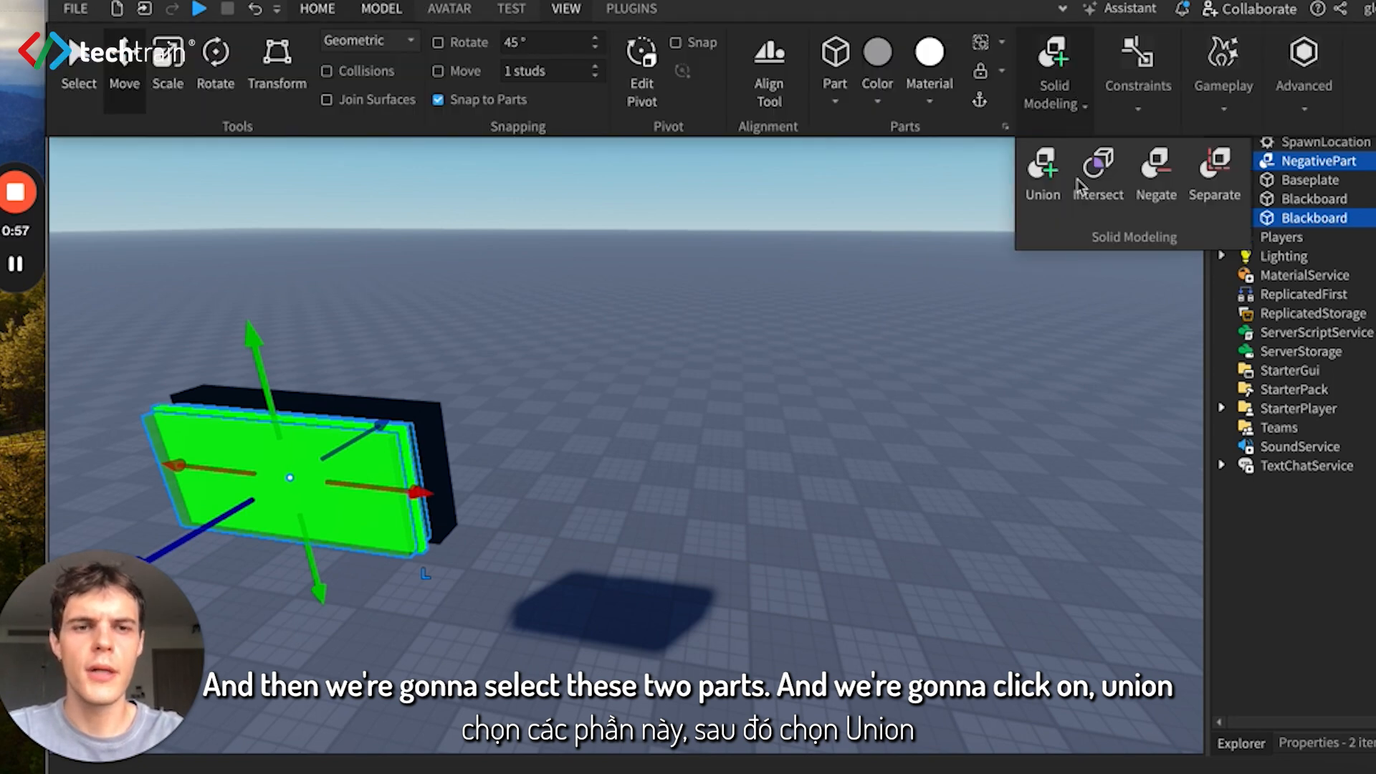
pyautogui.click(1042, 172)
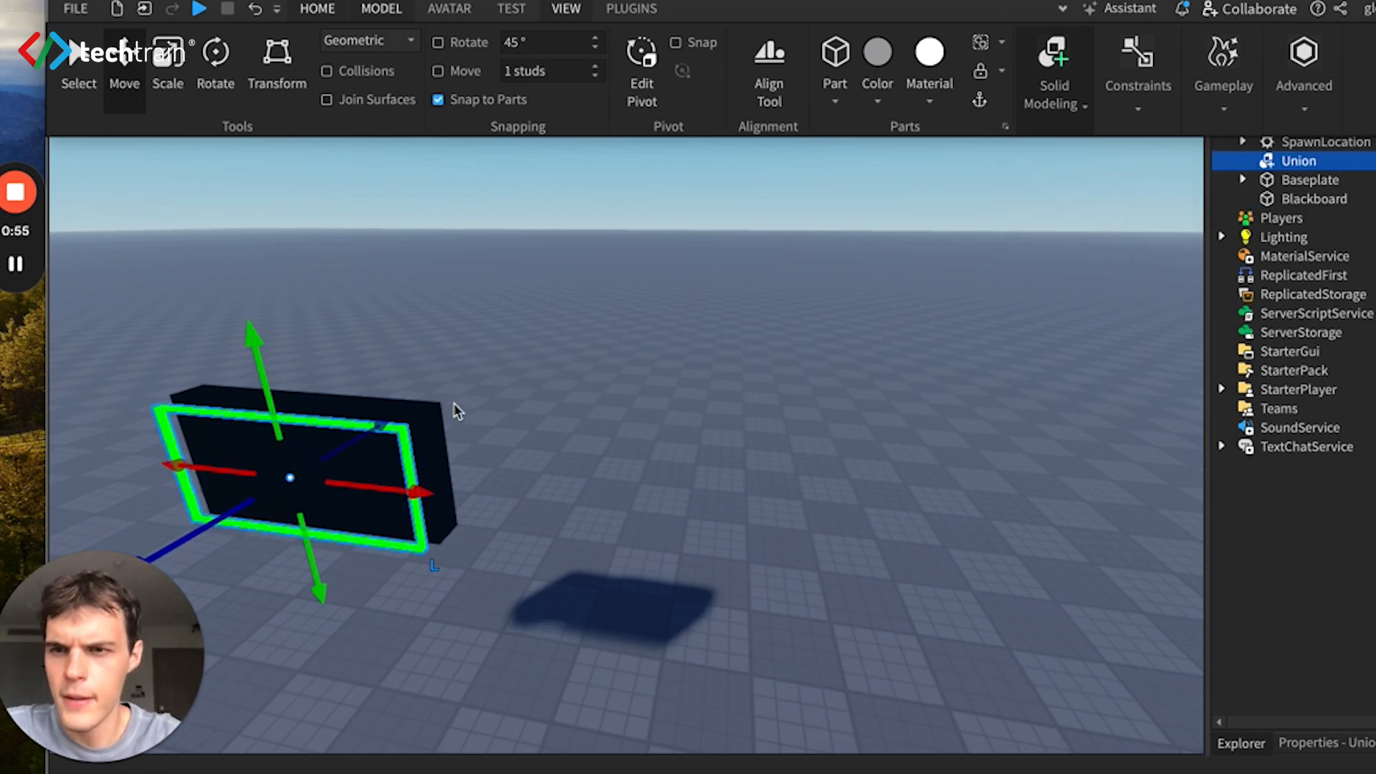
# - Move the hollow green frame back 0.5 studs towards the front face of the black board
pyautogui.click(500, 429)
pyautogui.click(407, 439)
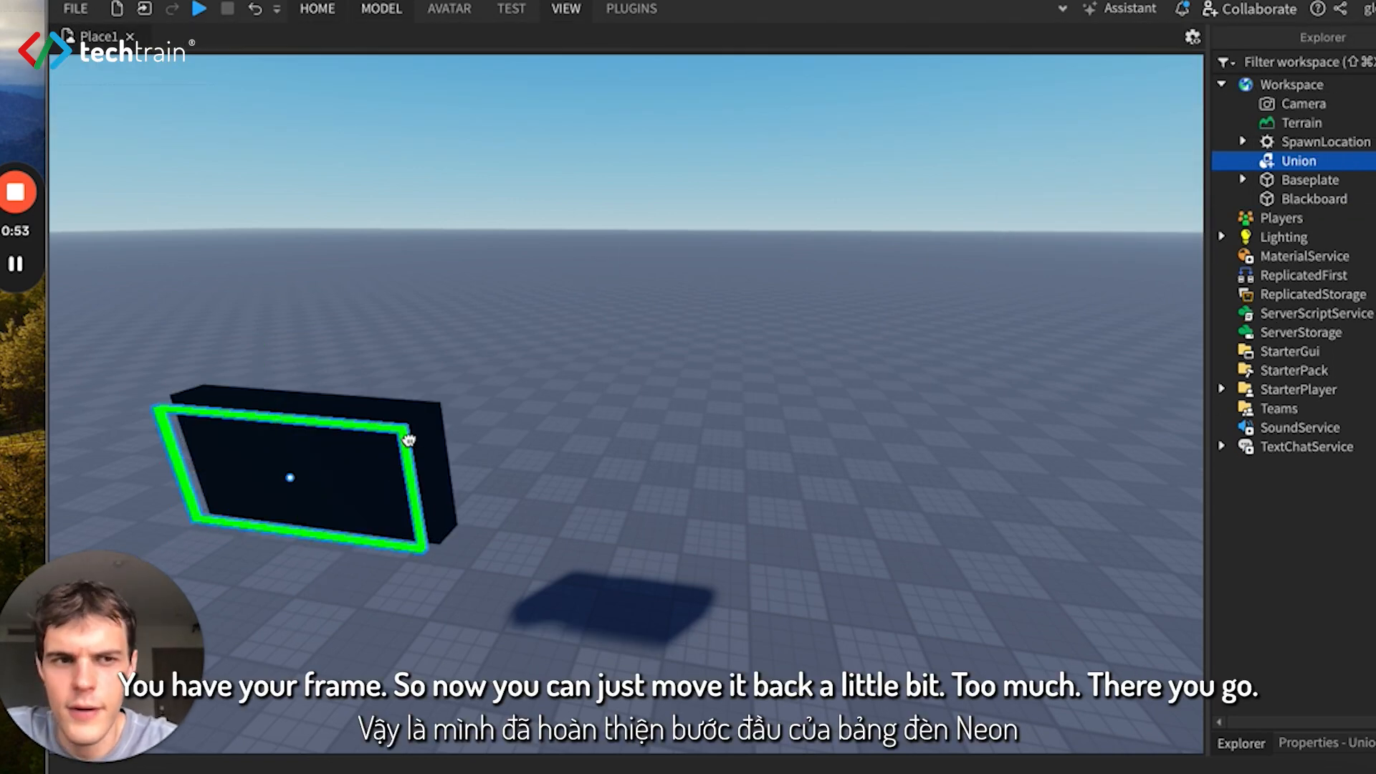
pyautogui.moveTo(346, 440); pyautogui.dragTo(364, 437)
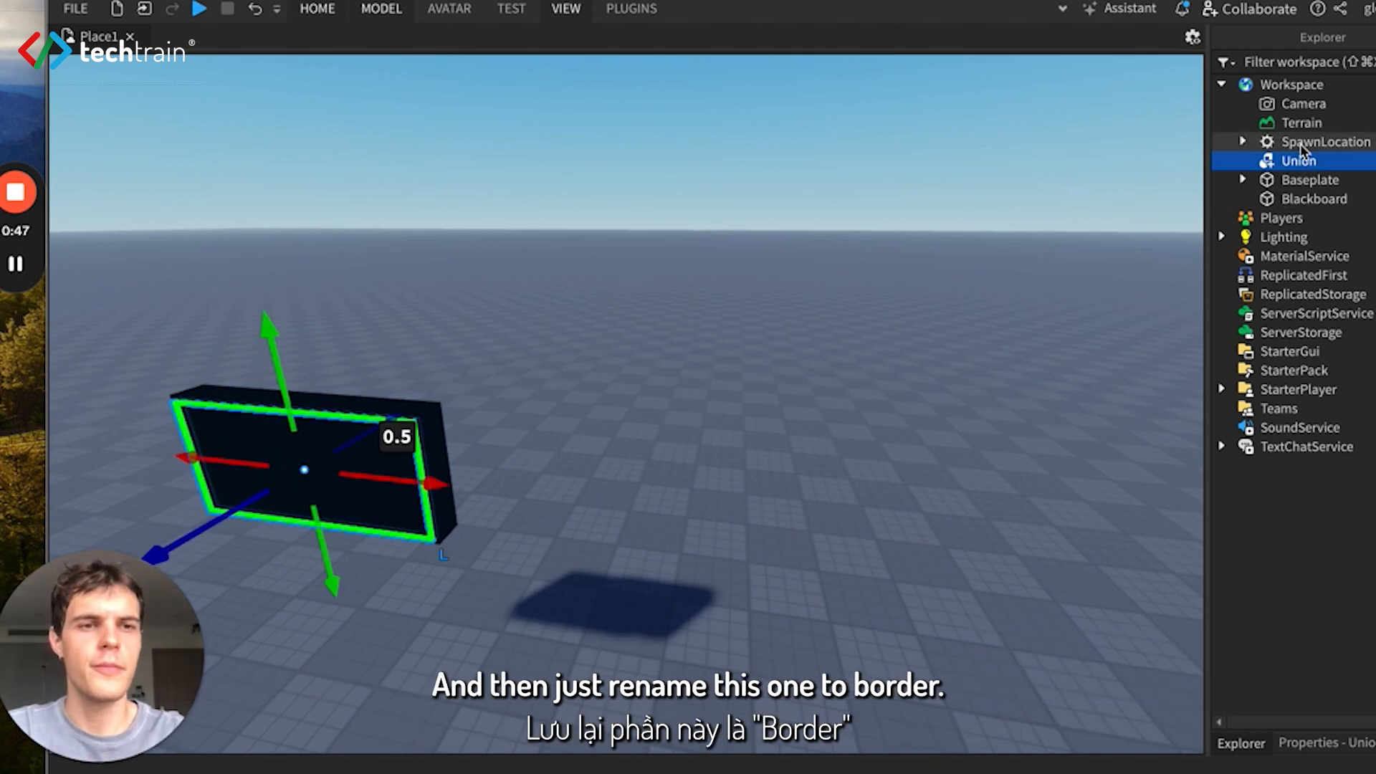
# - Rename the union part in the workspace to Border and clear the selection
pyautogui.rightClick(1301, 165)
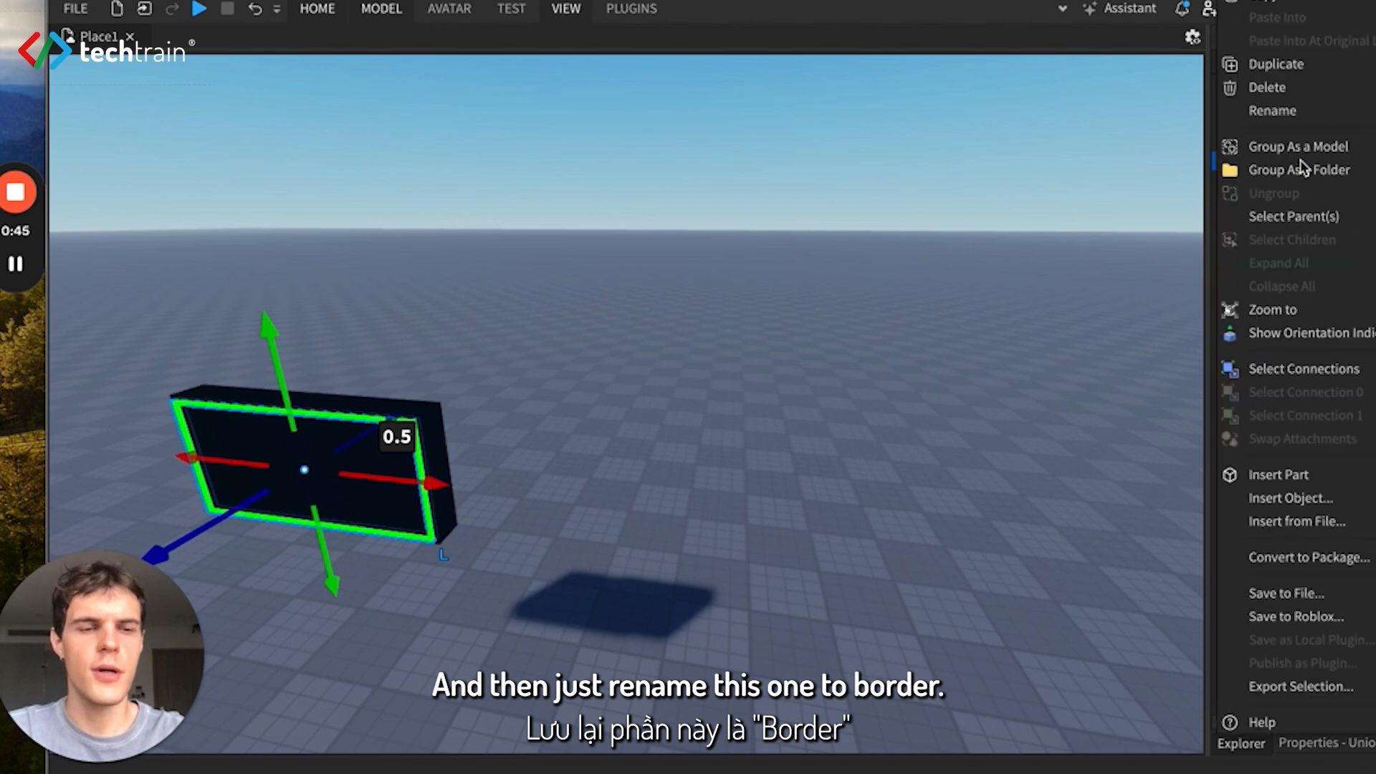
pyautogui.click(1294, 123)
pyautogui.write('Border')
pyautogui.press('Return')
pyautogui.click(703, 450)
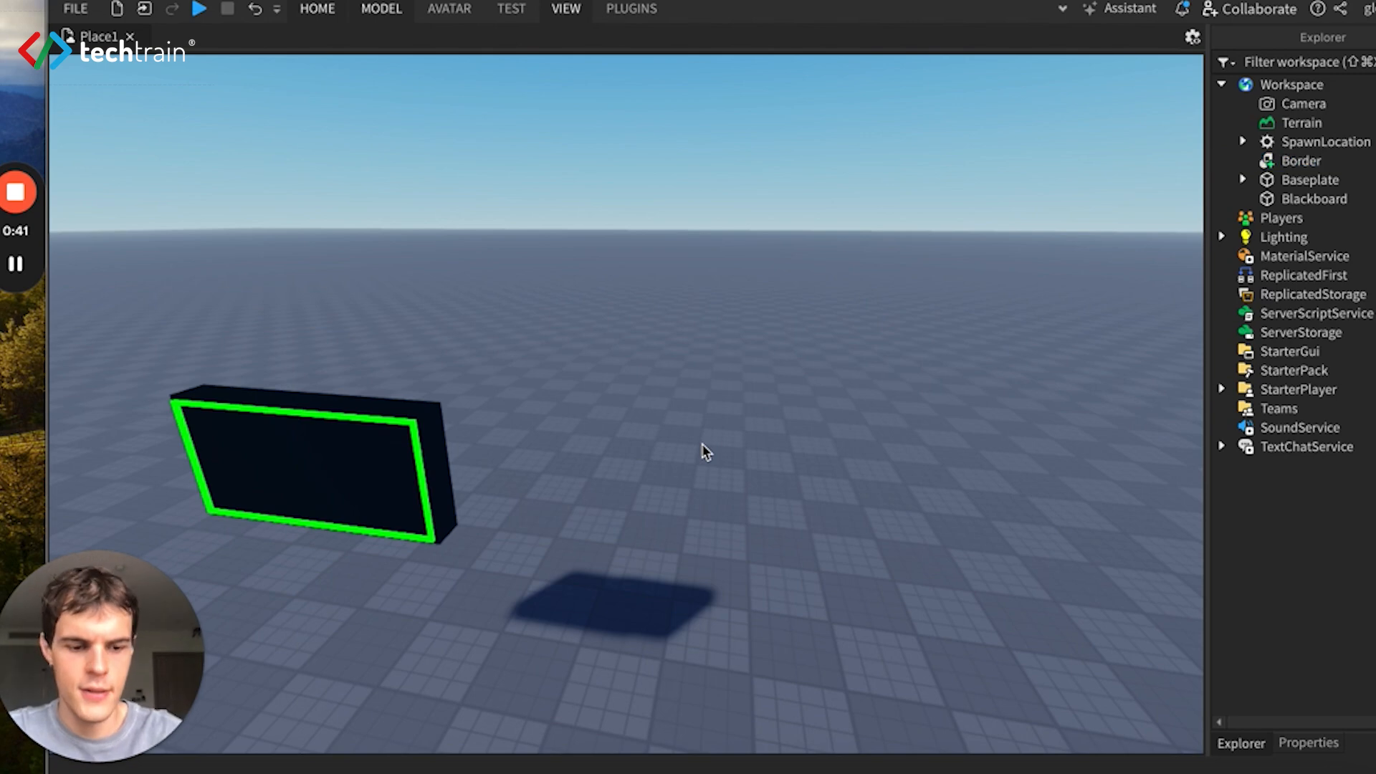
pyautogui.press('a')
pyautogui.press('a')
pyautogui.moveTo(767, 243); pyautogui.dragTo(766, 242, button='right')
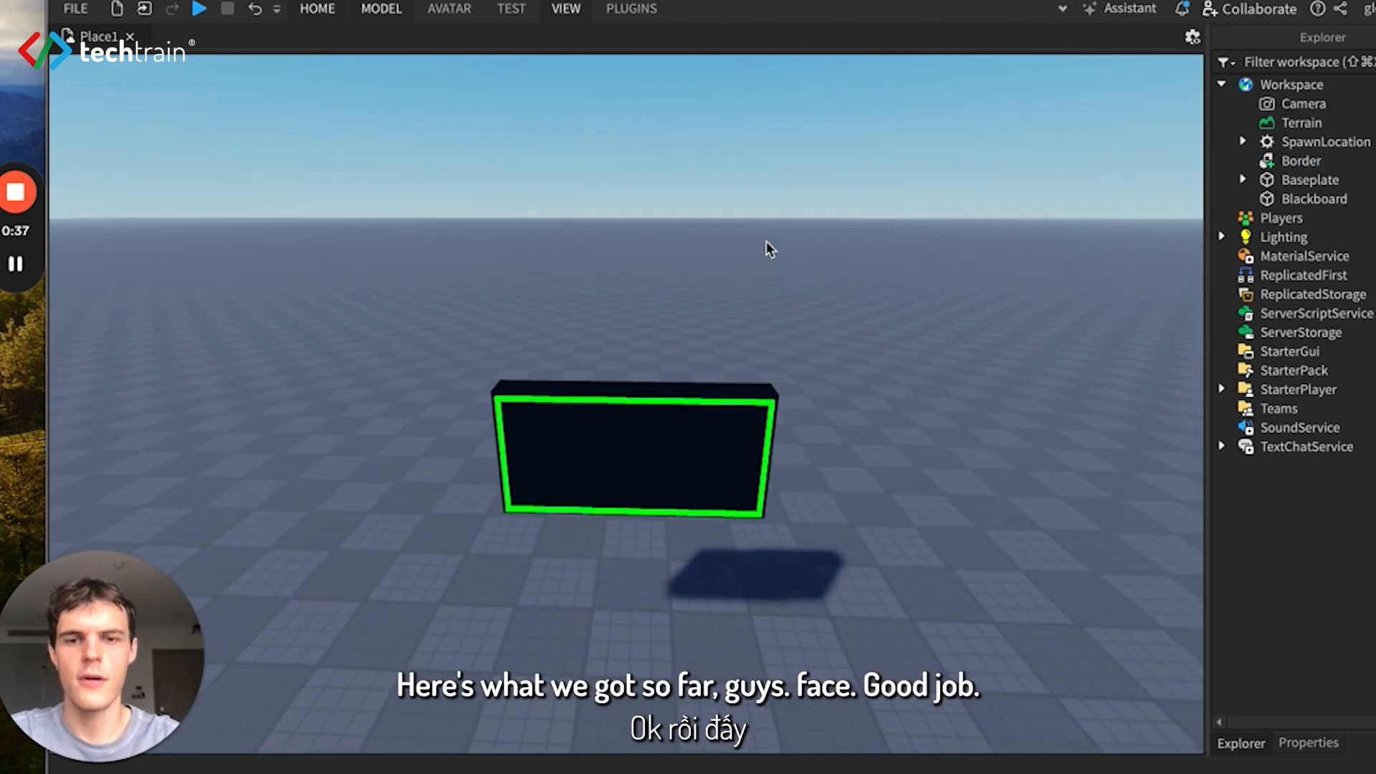